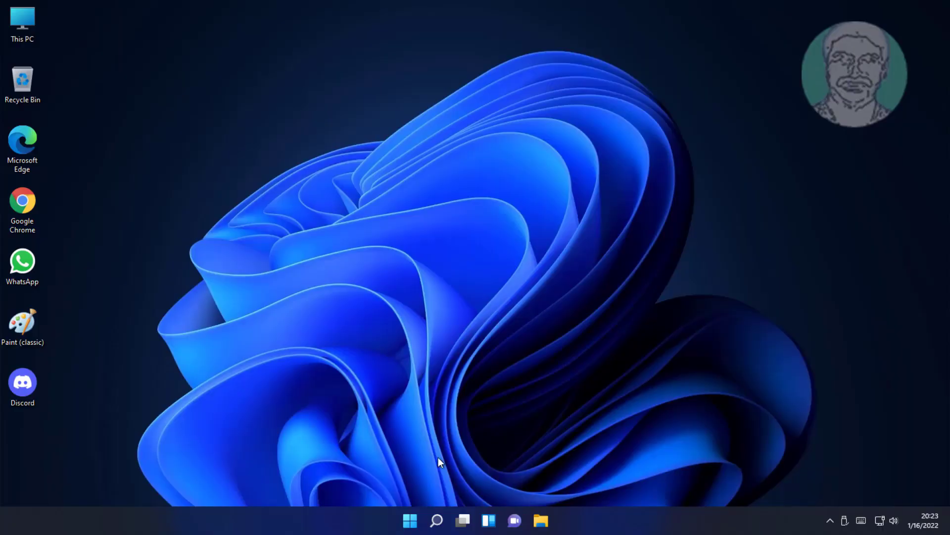
Step: Open the Settings app and go to Accessibility > Keyboard to reach the on-screen keyboard option
click(413, 519)
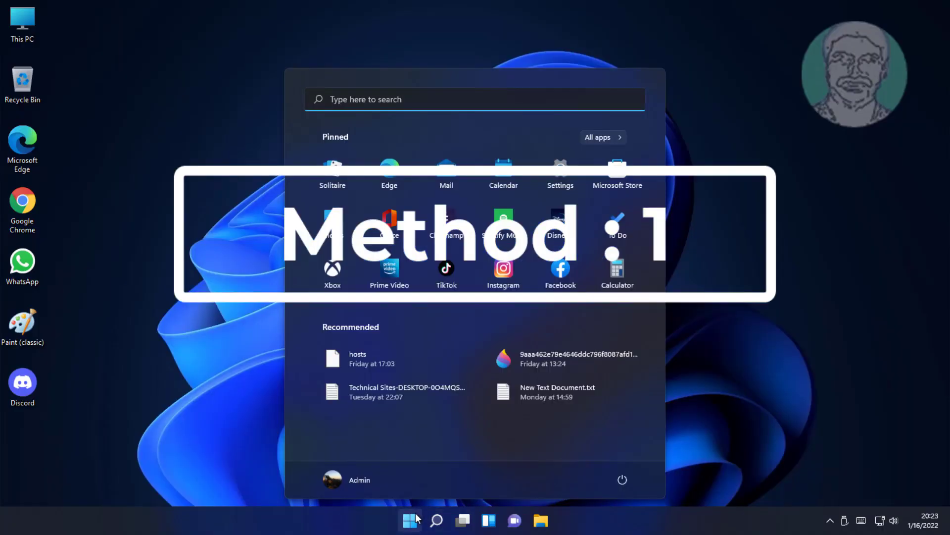
click(563, 167)
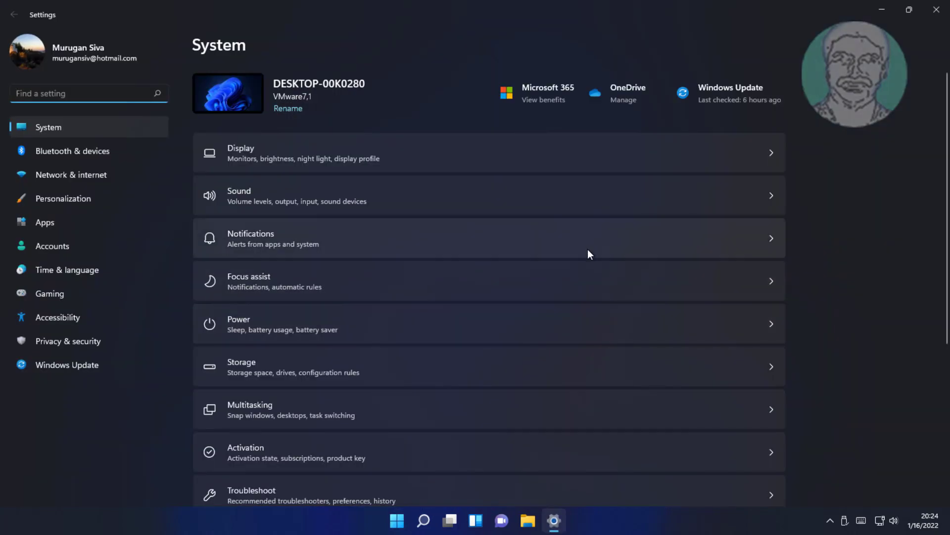
click(58, 317)
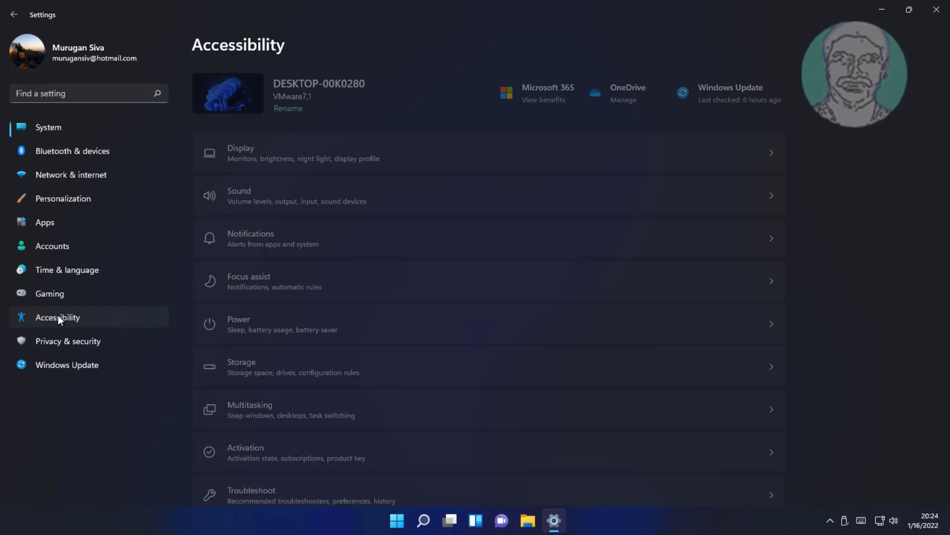
scroll(354, 369, down, 5)
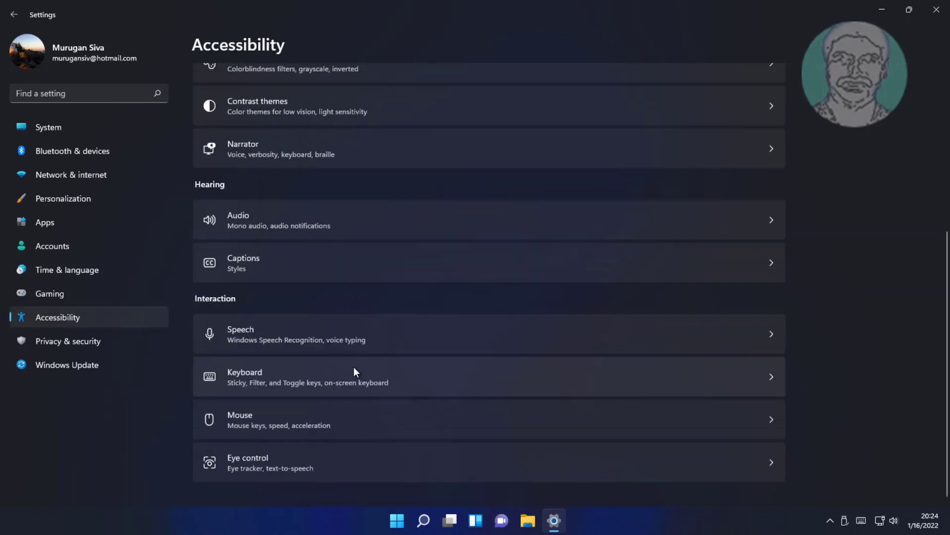
click(295, 384)
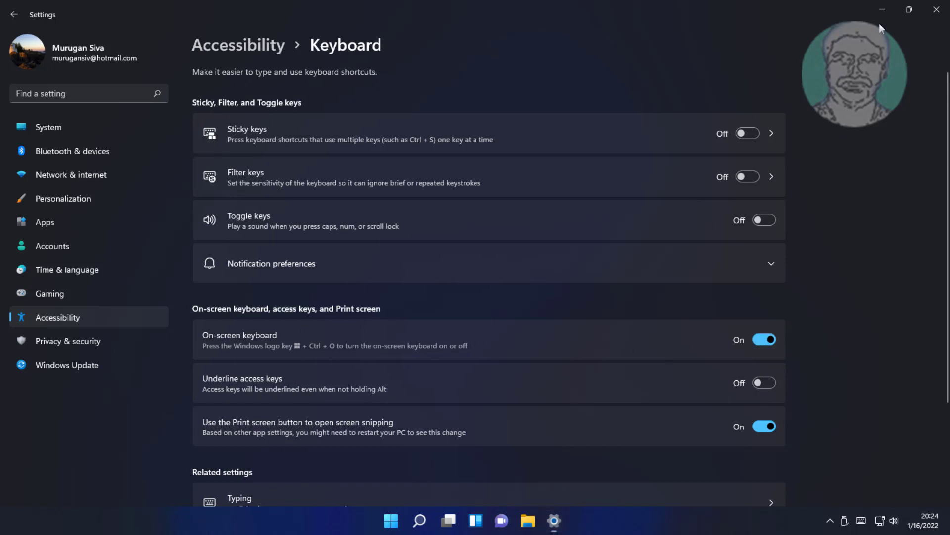
Step: Minimize Settings, open Windows search and type 'device ' with the on-screen keyboard
click(882, 9)
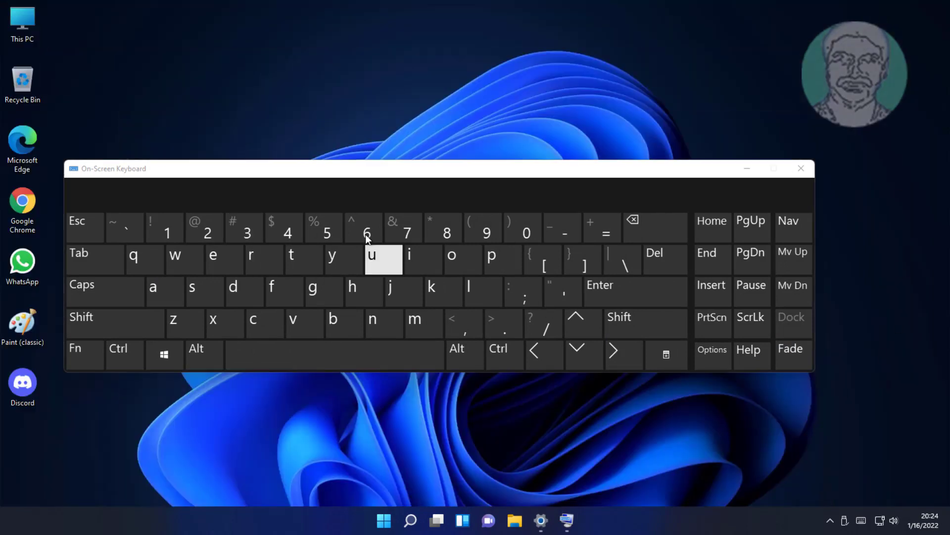
click(411, 522)
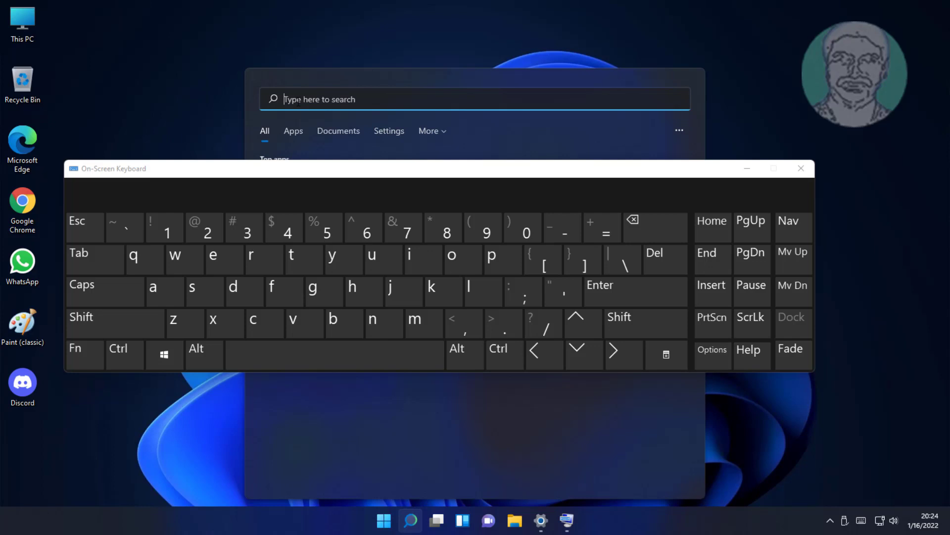
click(239, 296)
click(223, 260)
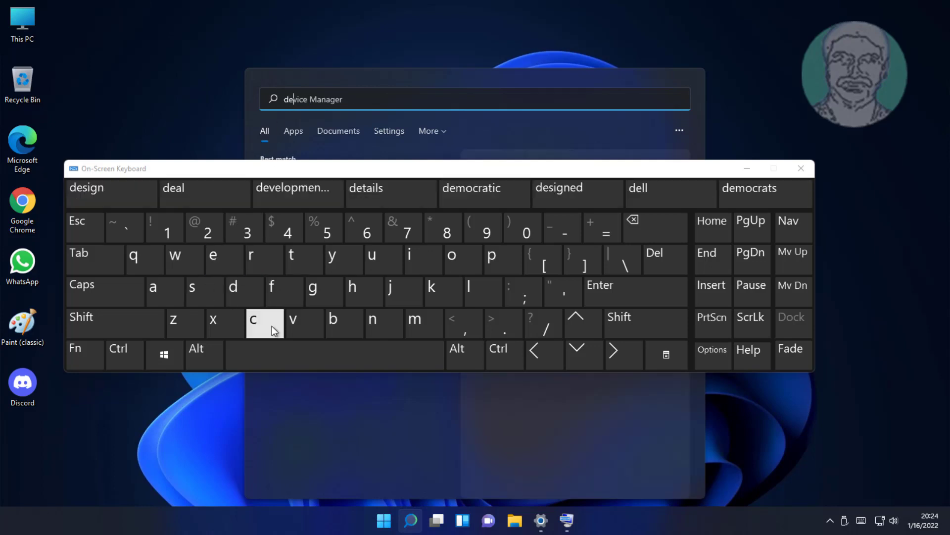
click(305, 322)
click(424, 261)
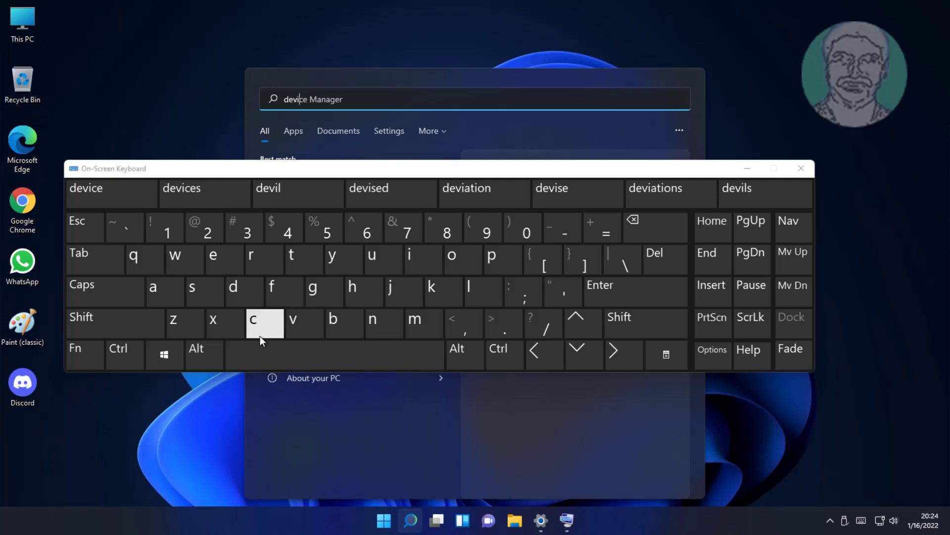
click(213, 255)
click(327, 354)
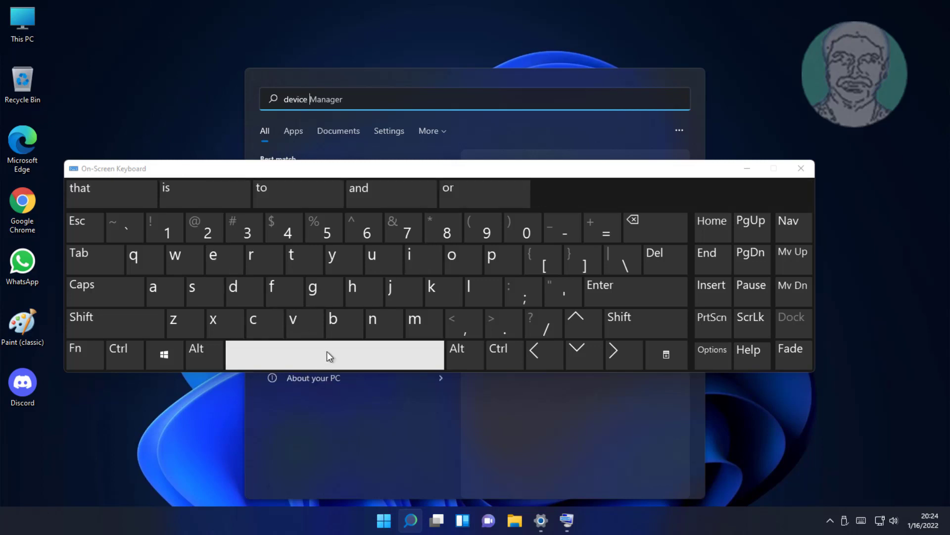
Step: Finish the search term 'device manager' on the on-screen keyboard and minimize the keyboard
click(413, 323)
click(162, 295)
click(384, 323)
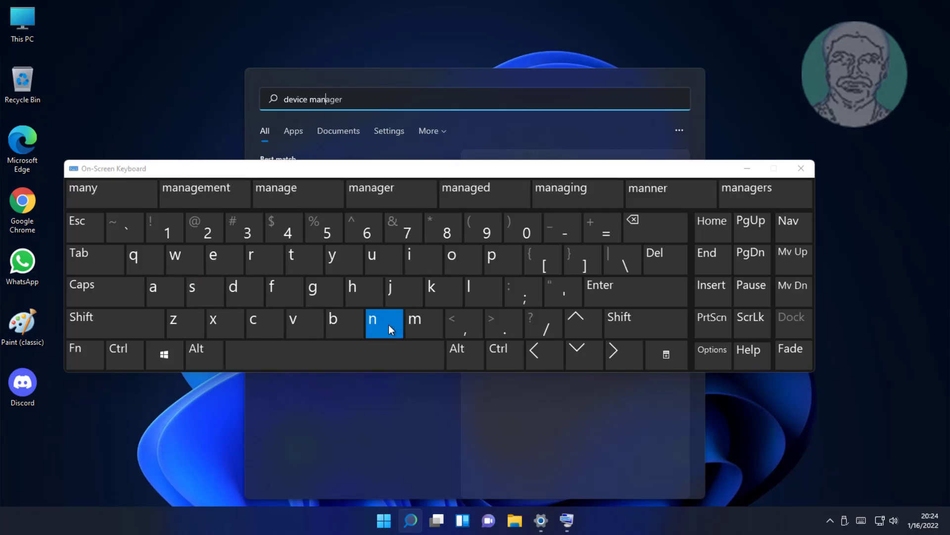
click(152, 295)
click(314, 288)
click(229, 257)
click(262, 252)
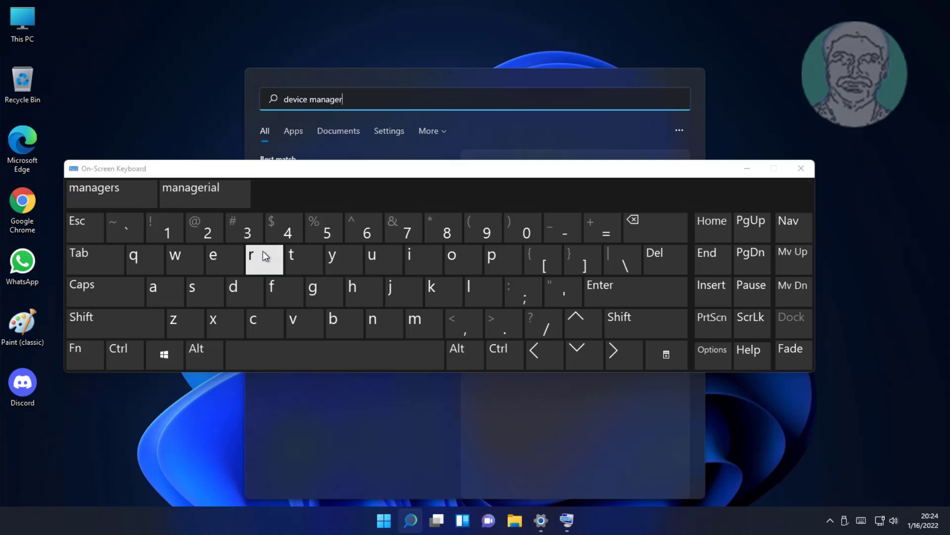
click(748, 168)
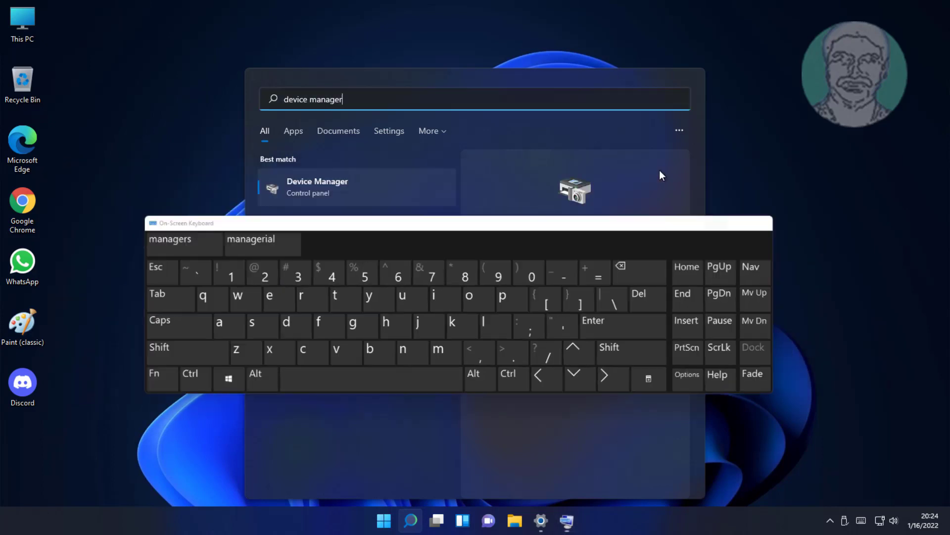
Step: Launch Device Manager and select Standard PS/2 Keyboard under the expanded Keyboards category
click(317, 193)
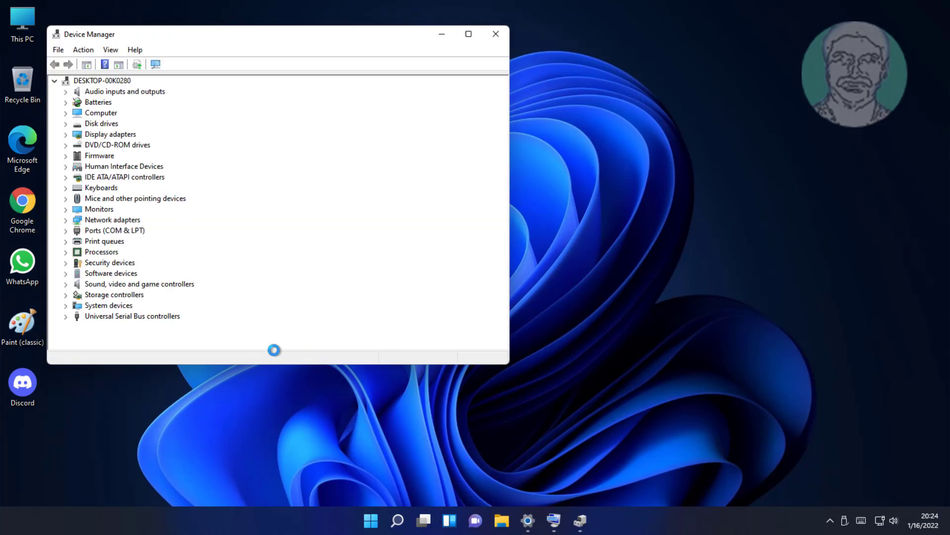
click(110, 189)
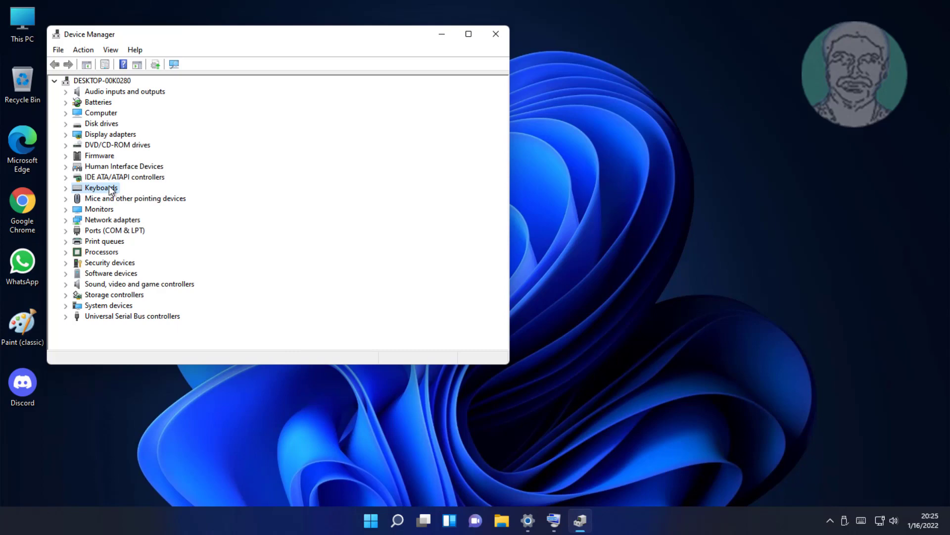
click(65, 188)
click(158, 198)
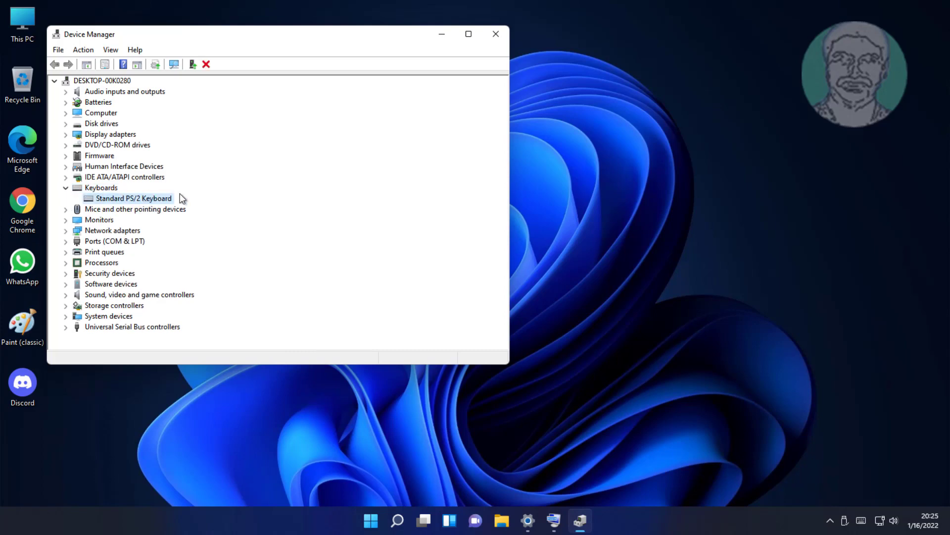
Step: Update the keyboard driver automatically, then look for newer drivers on Windows Update
right_click(168, 198)
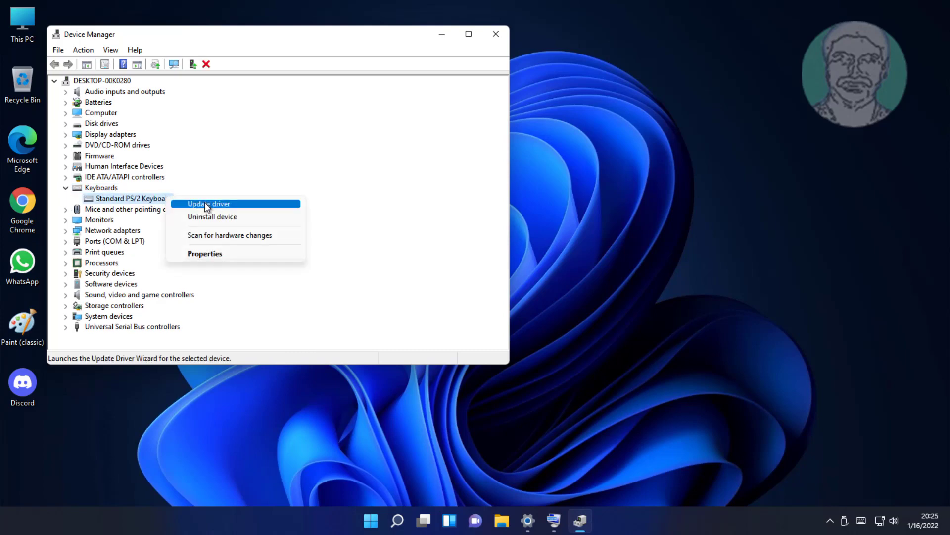
click(205, 203)
click(156, 174)
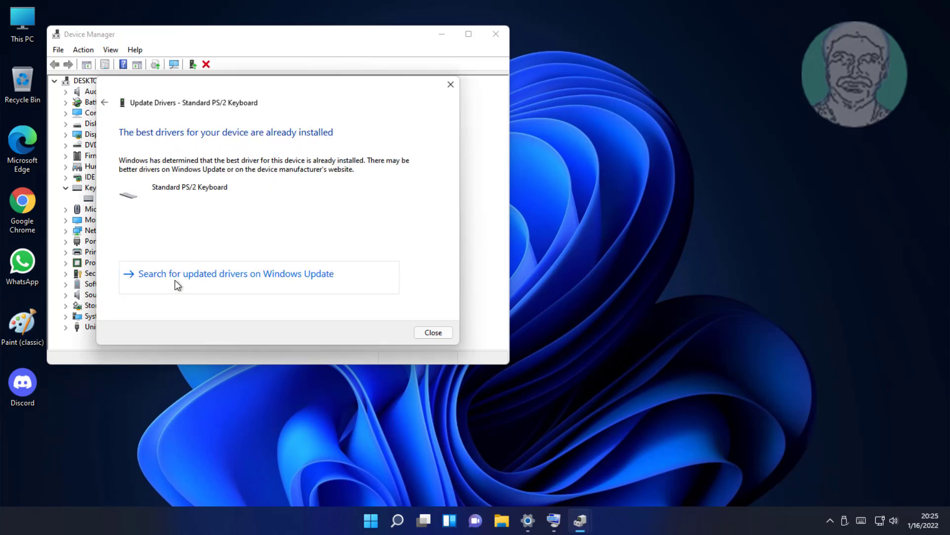
click(236, 275)
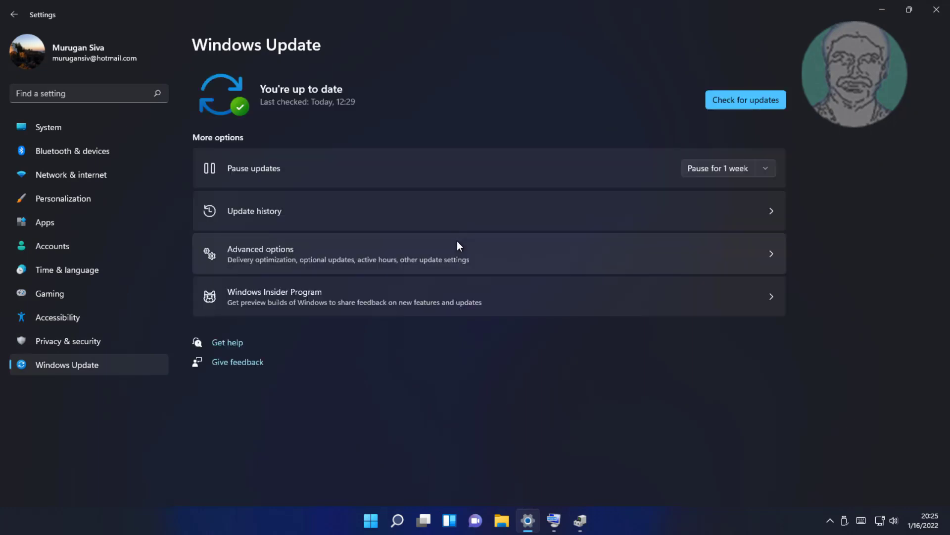
Step: Run a fresh Windows Update check, then close Settings and Device Manager
click(751, 95)
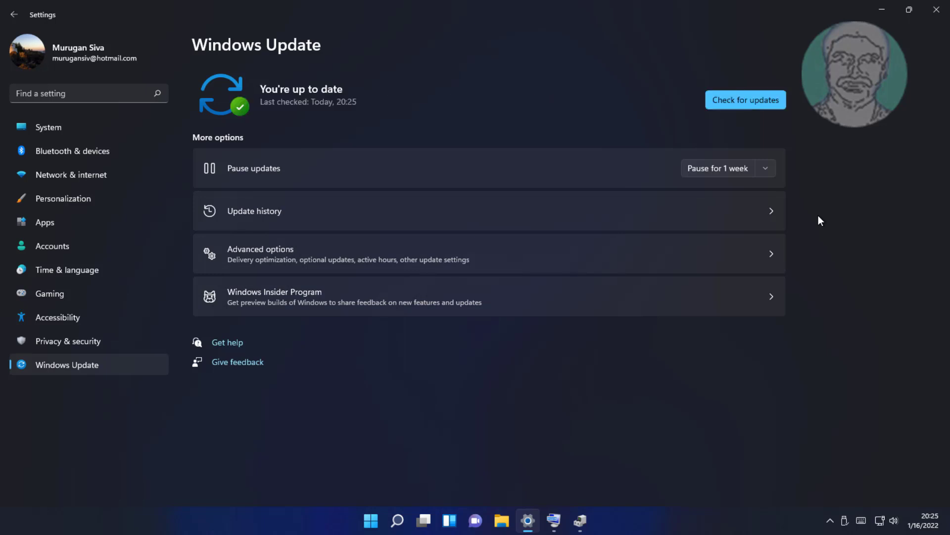
click(936, 10)
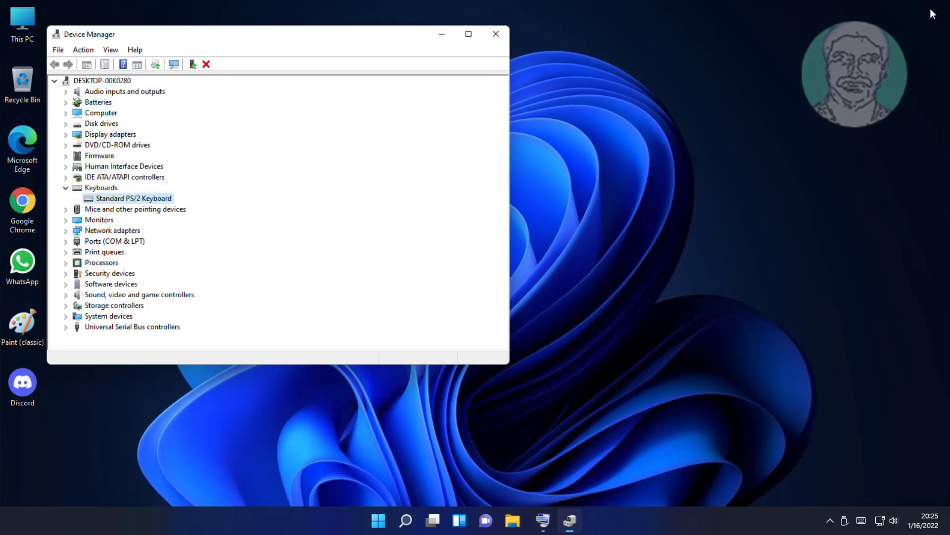
click(496, 35)
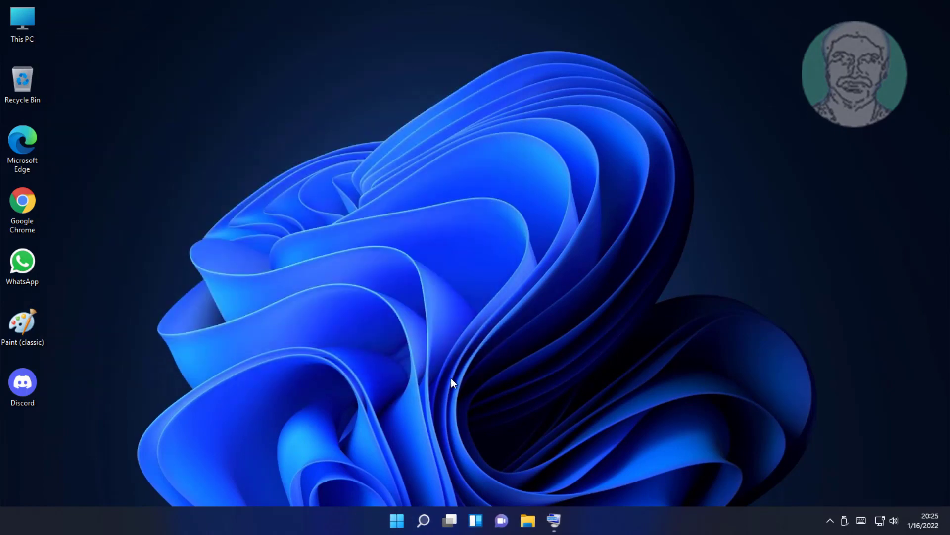
Step: Bring up the On-Screen Keyboard, open Windows search and type 'device'
click(555, 510)
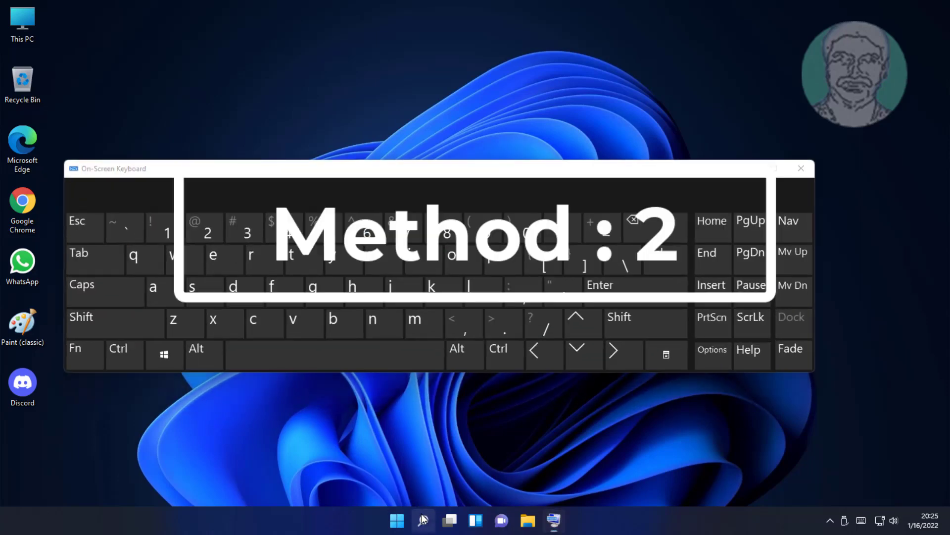
click(423, 518)
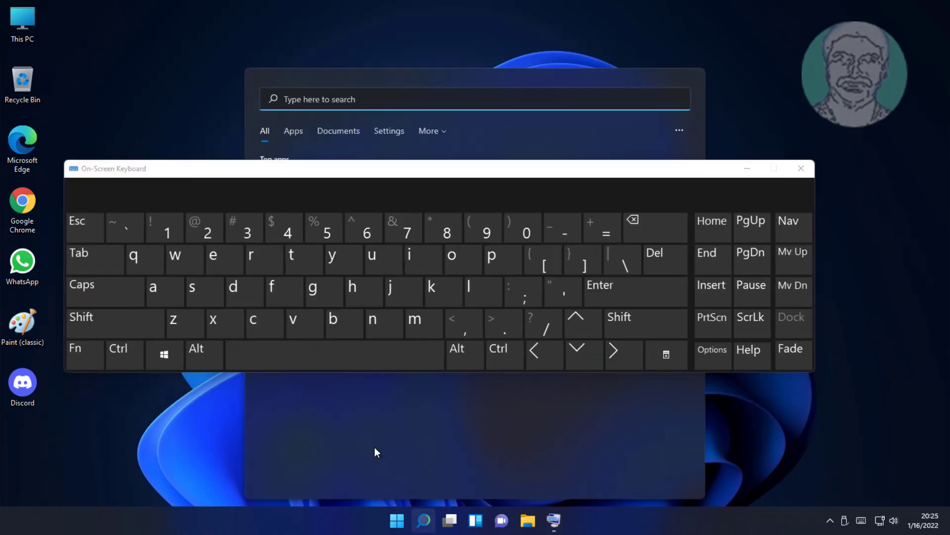
click(239, 291)
click(221, 261)
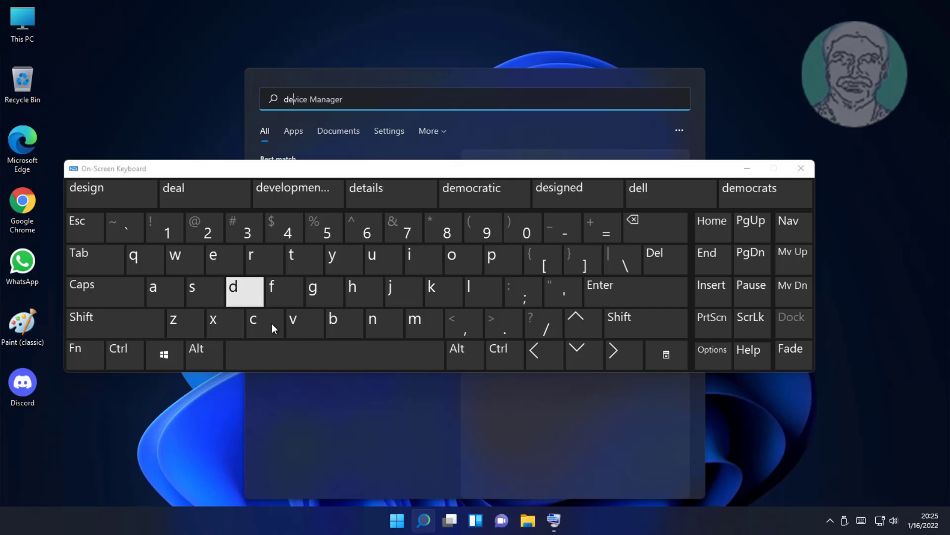
click(293, 325)
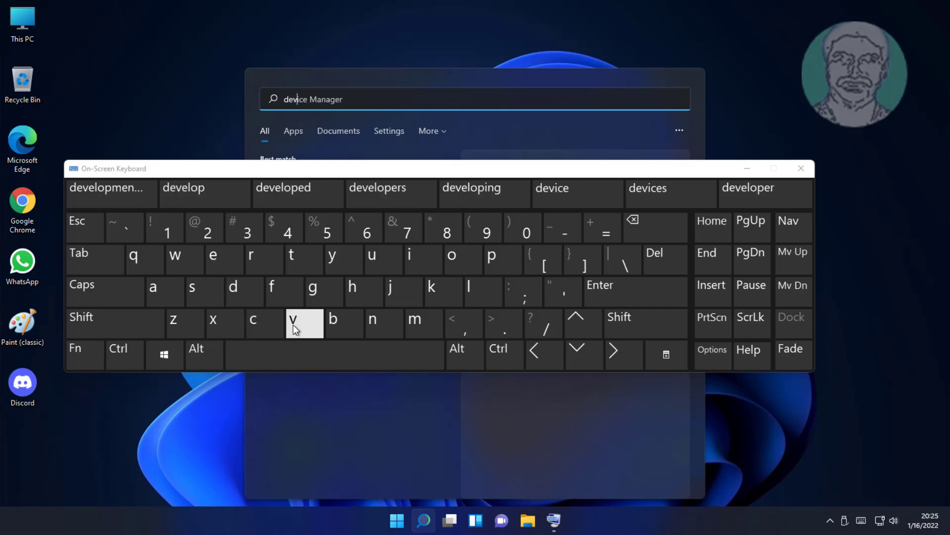
click(415, 253)
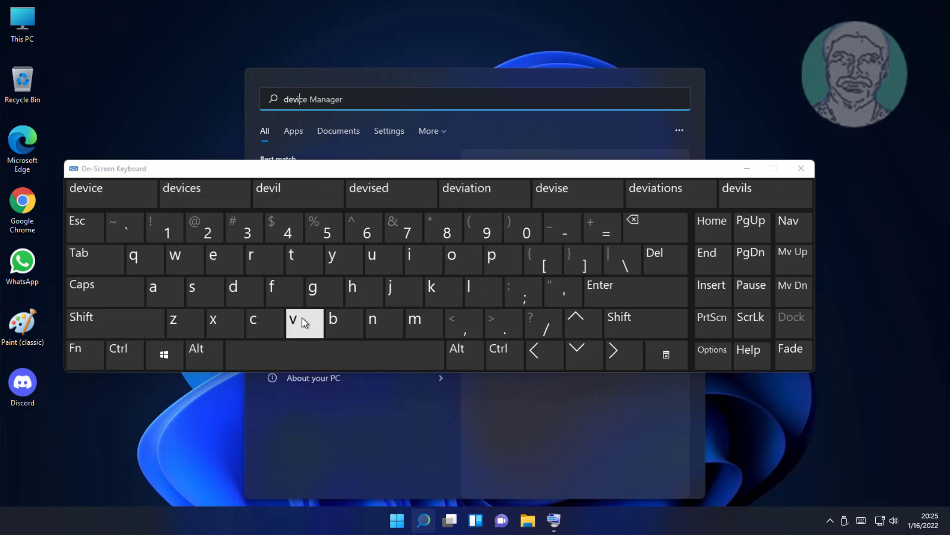
click(263, 322)
click(233, 260)
Step: Complete the search text as 'device manager' using the on-screen keys
click(307, 352)
click(421, 319)
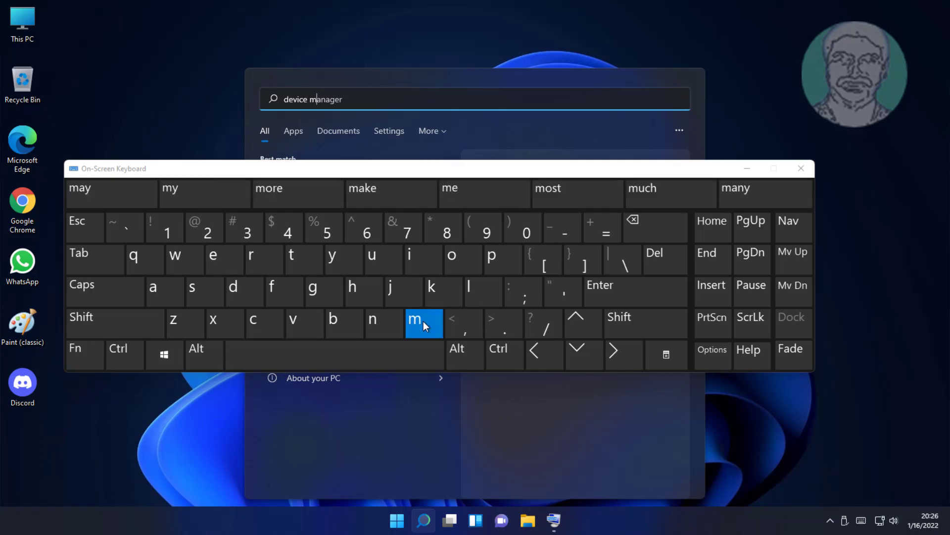
click(161, 291)
click(373, 322)
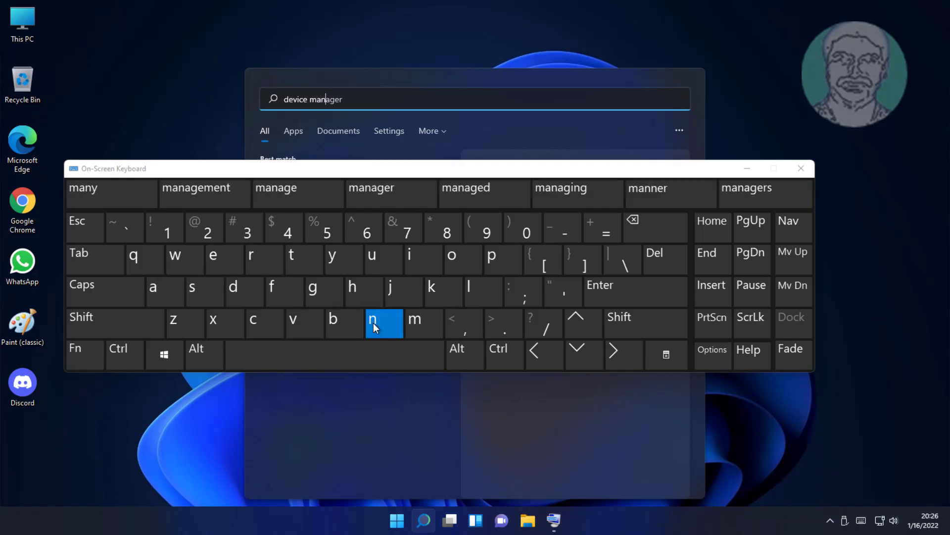
click(166, 284)
click(318, 291)
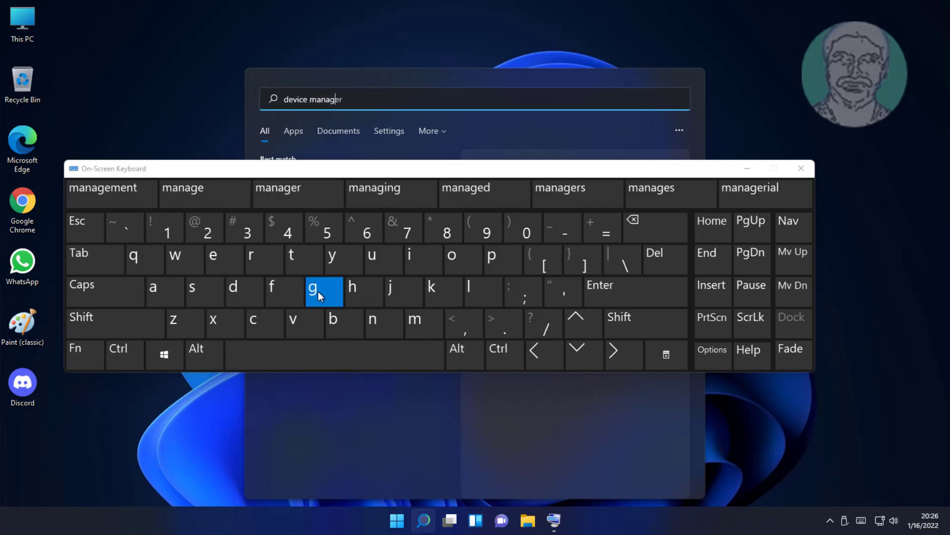
click(215, 255)
click(267, 253)
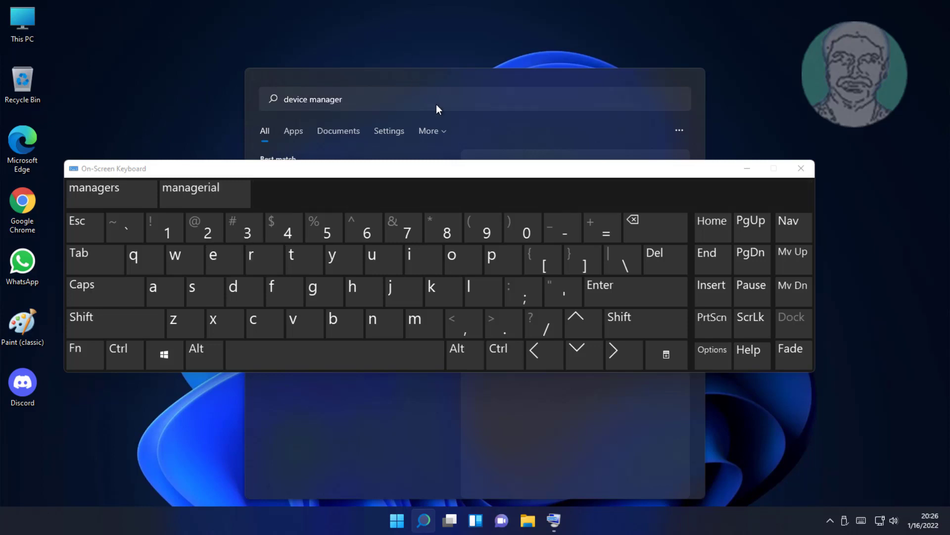
Step: Hide the on-screen keyboard, launch Device Manager and select Standard PS/2 Keyboard under Keyboards
click(747, 168)
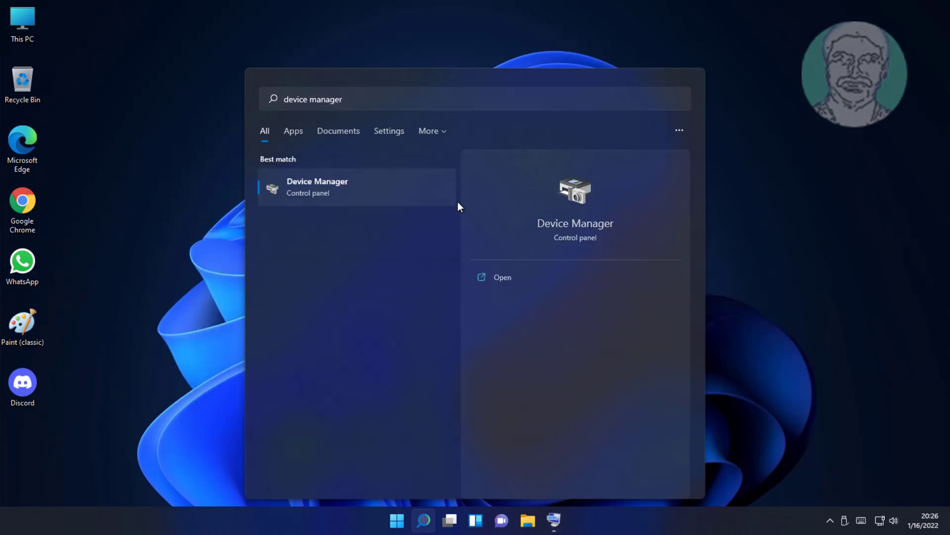
click(320, 192)
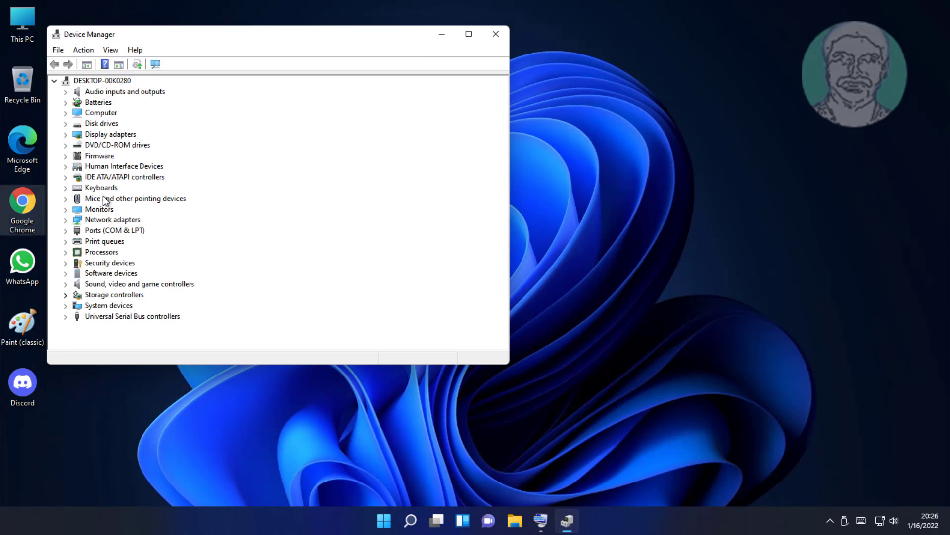
click(94, 191)
click(66, 188)
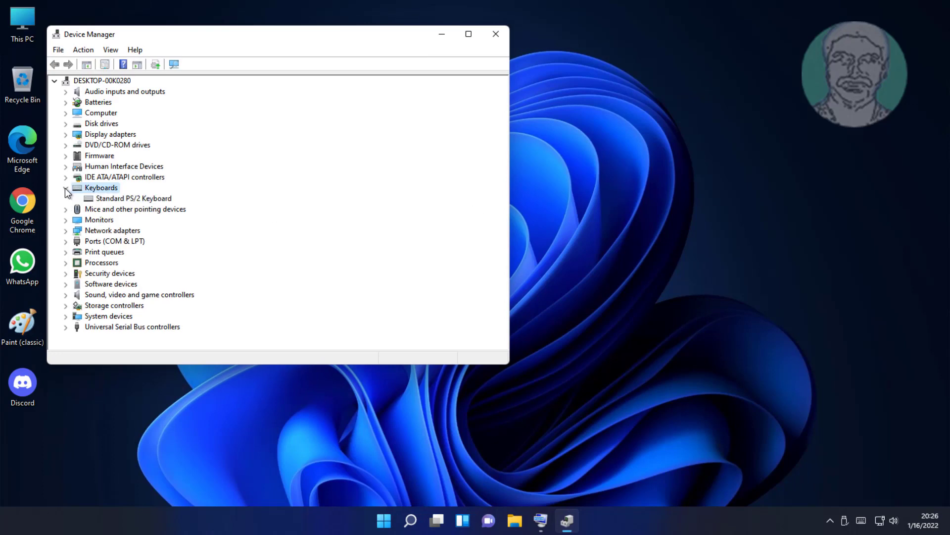
click(145, 200)
Step: Reinstall the Standard PS/2 Keyboard driver by picking it from drivers already on the computer
right_click(147, 200)
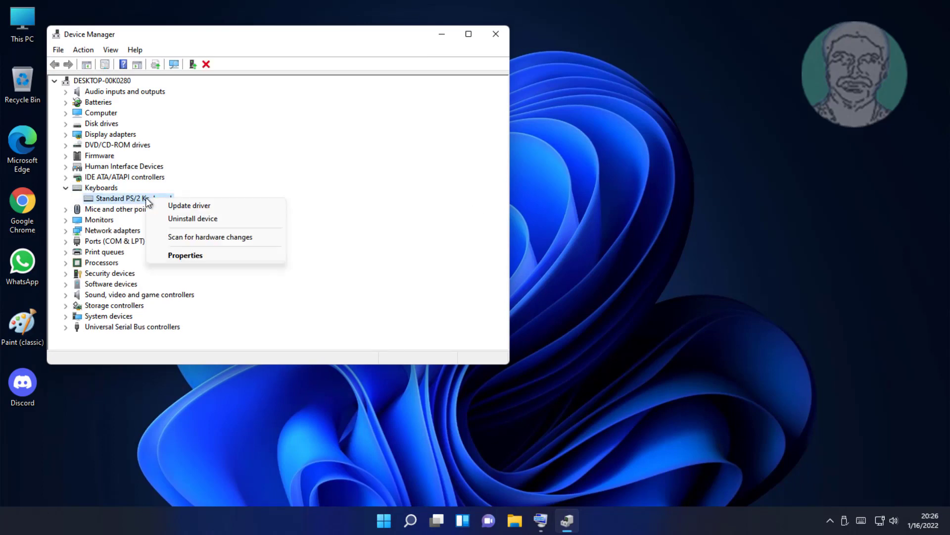
click(166, 206)
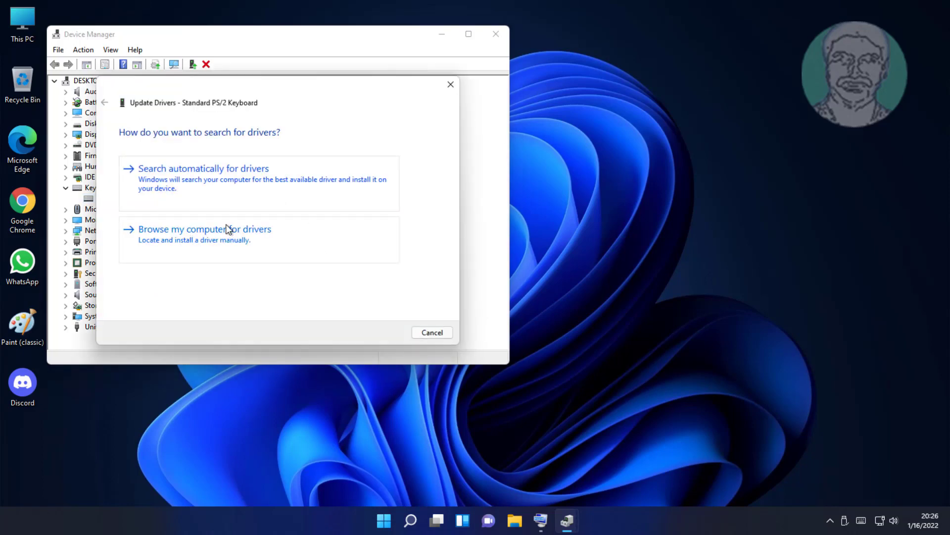
click(227, 229)
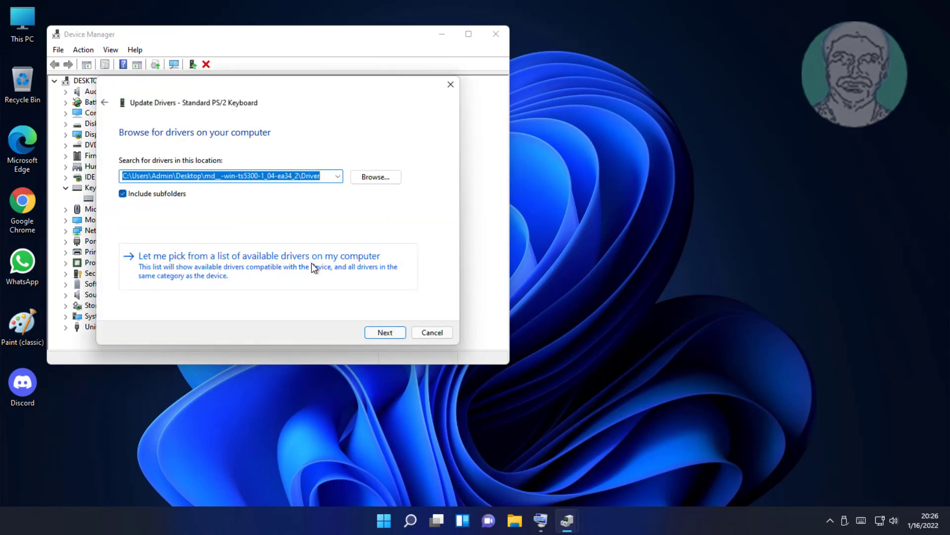
click(302, 258)
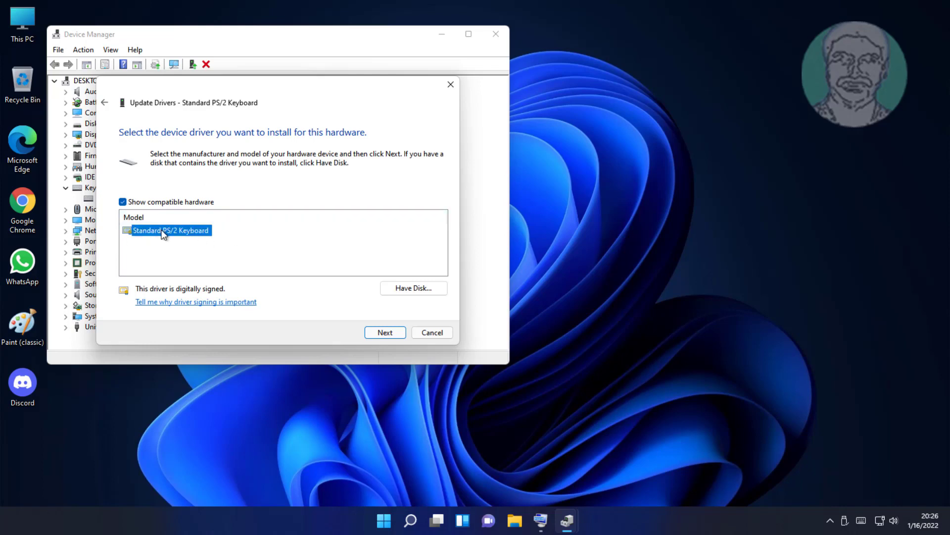
click(389, 335)
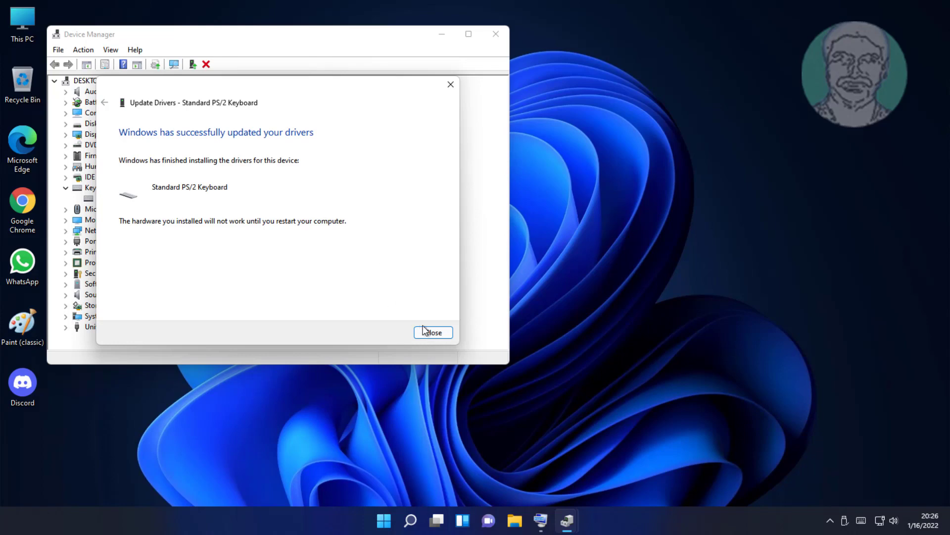
click(425, 332)
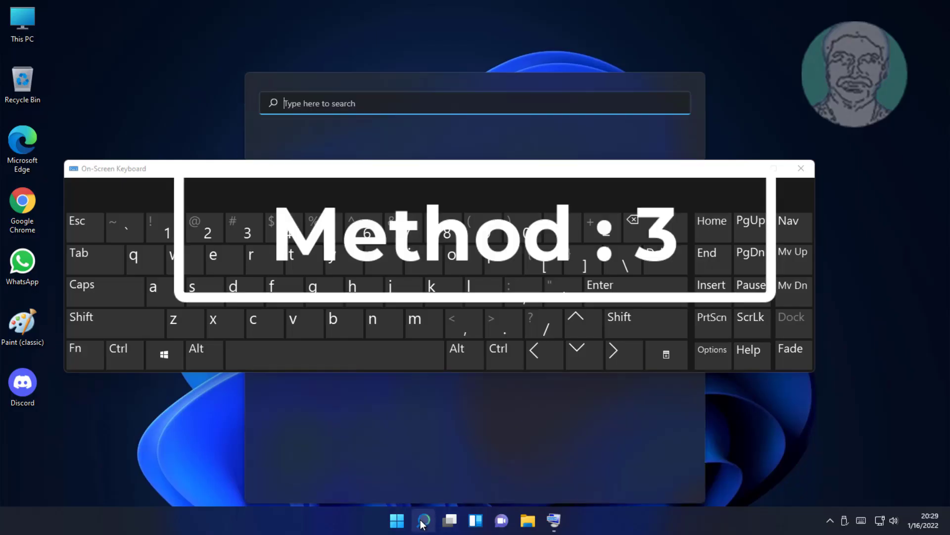
Step: Type 'regedit' into Windows search with the on-screen keyboard
click(257, 263)
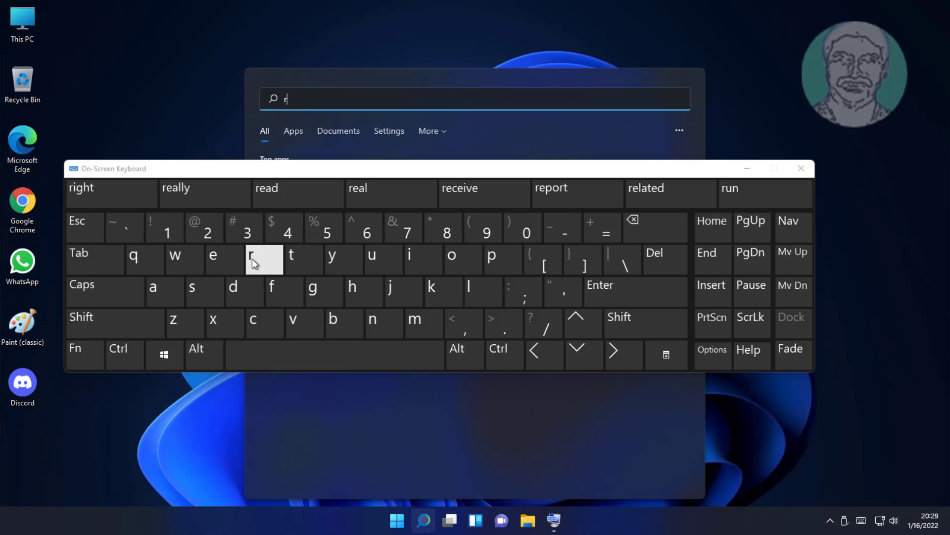
click(208, 257)
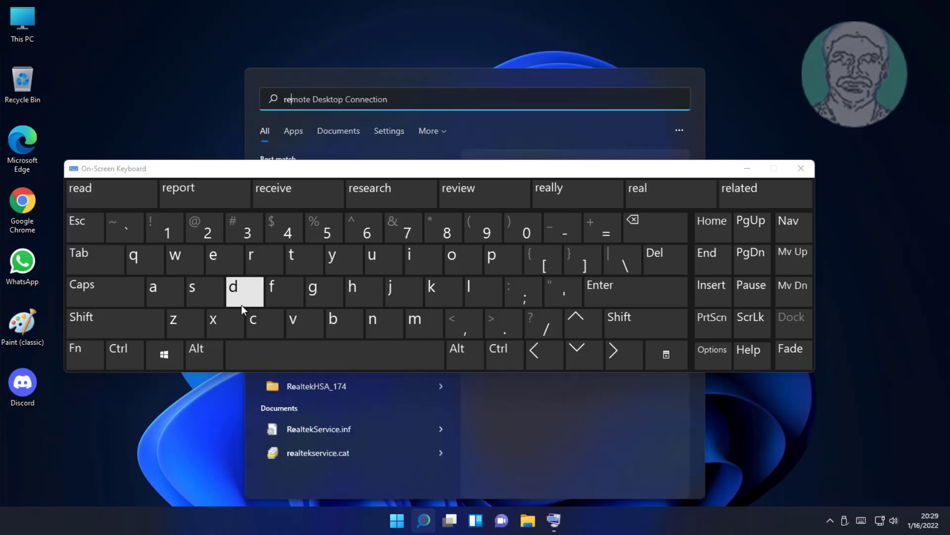
click(319, 291)
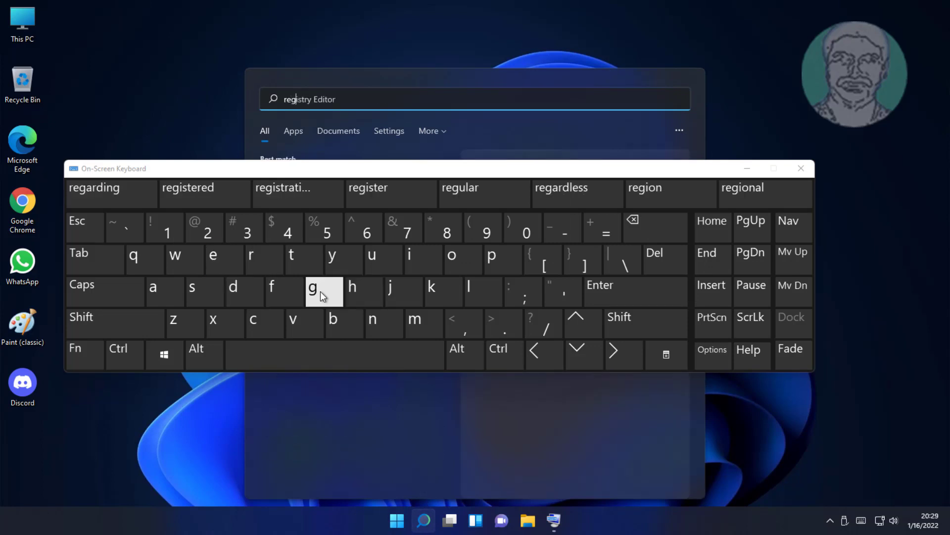
click(222, 267)
click(243, 294)
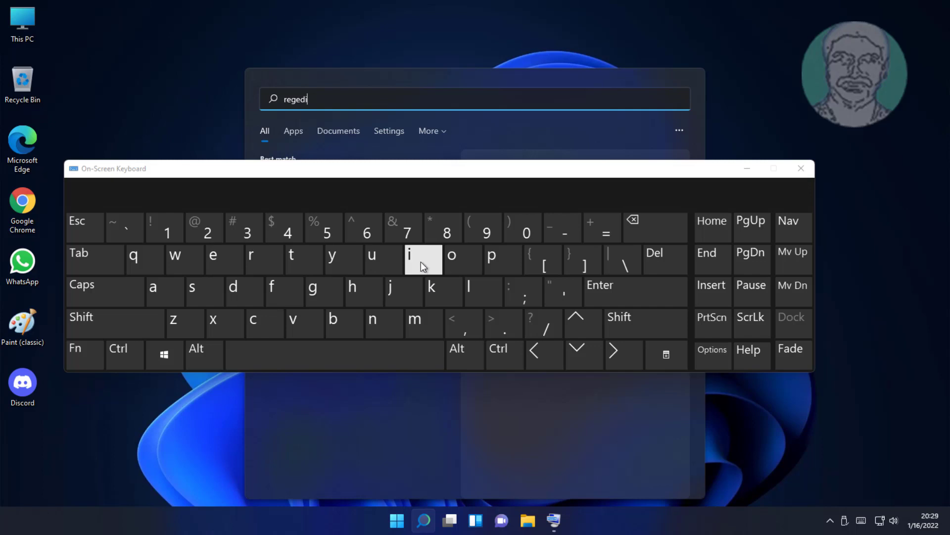
click(296, 262)
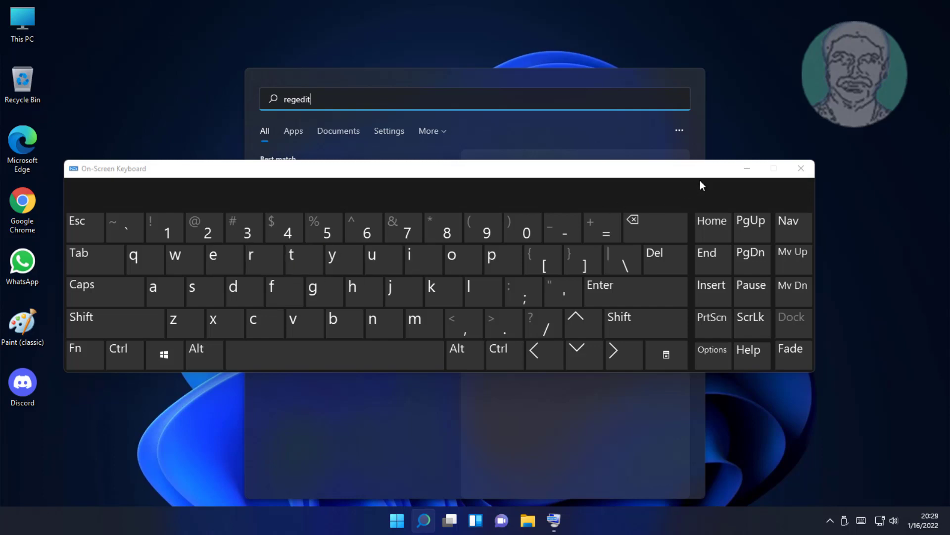
Step: Run Registry Editor as administrator and close the On-Screen Keyboard
click(747, 171)
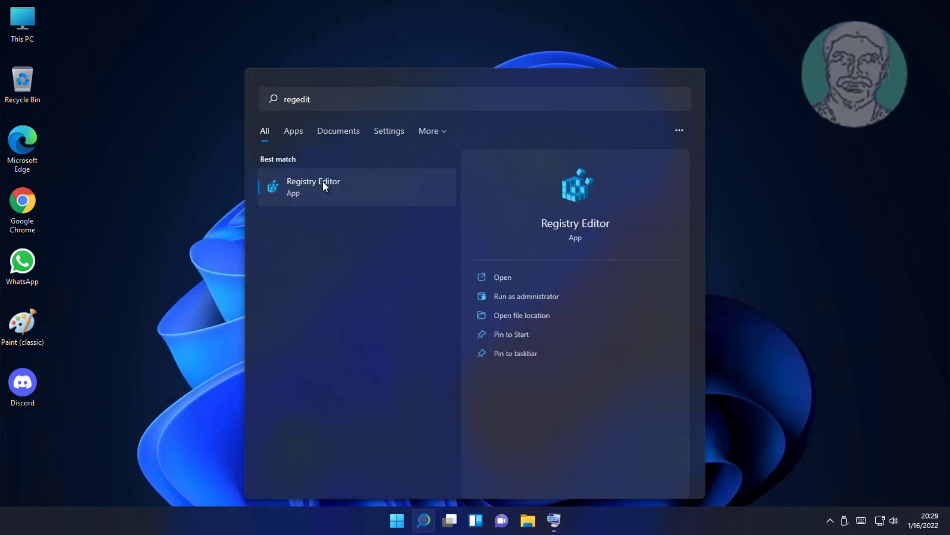
right_click(322, 181)
click(383, 203)
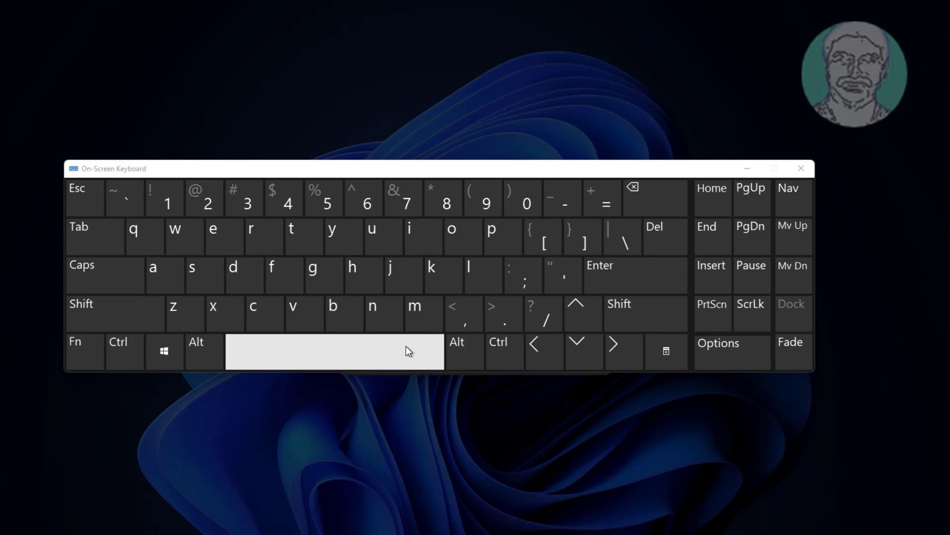
click(801, 168)
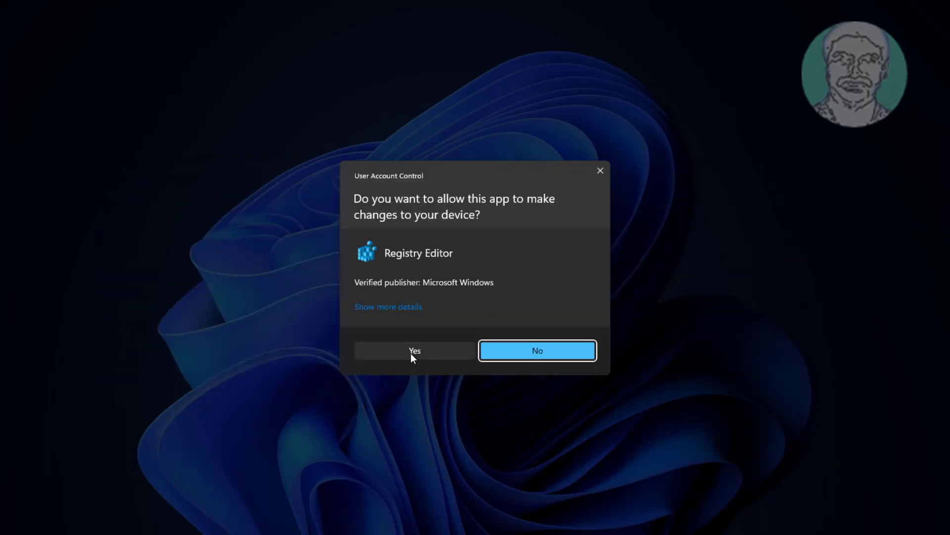
Step: Allow Registry Editor through UAC and expand HKEY_LOCAL_MACHINE > SYSTEM > CurrentControlSet
click(411, 352)
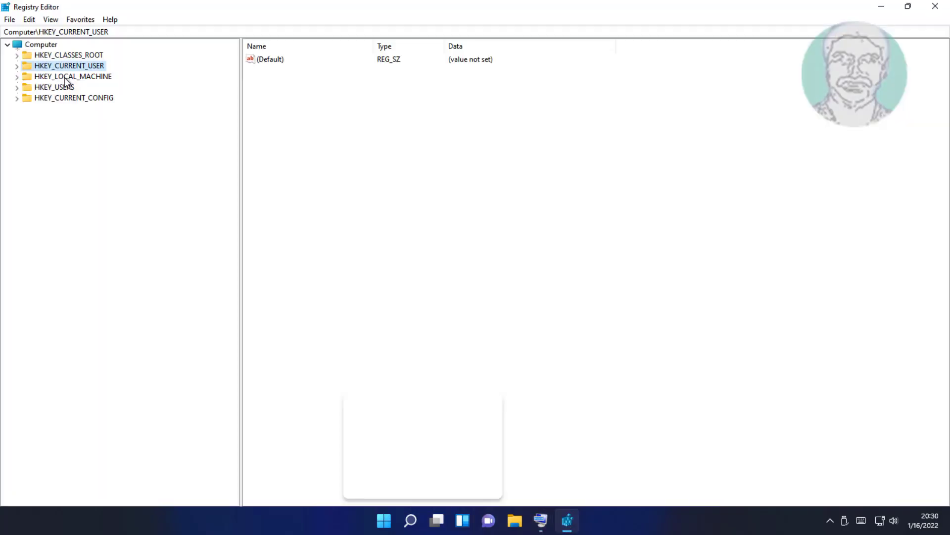
click(74, 78)
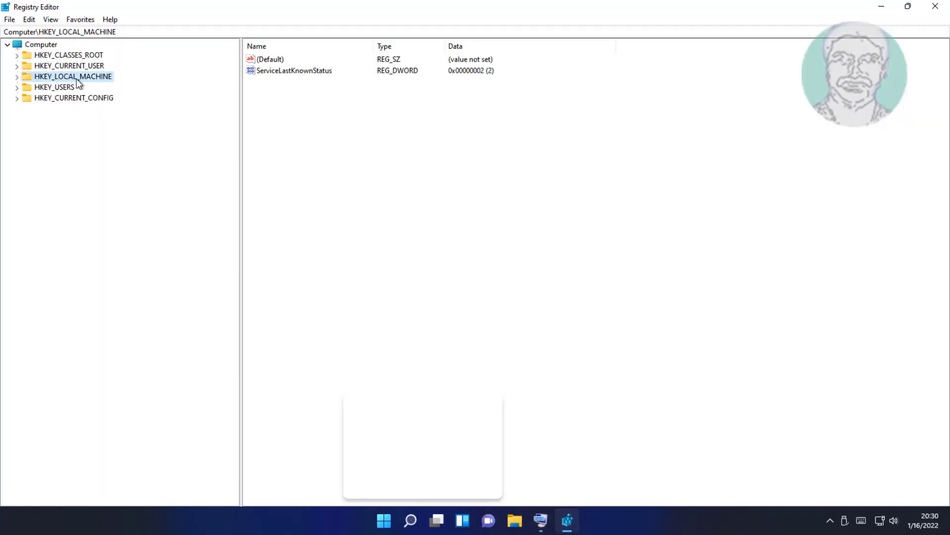
click(16, 77)
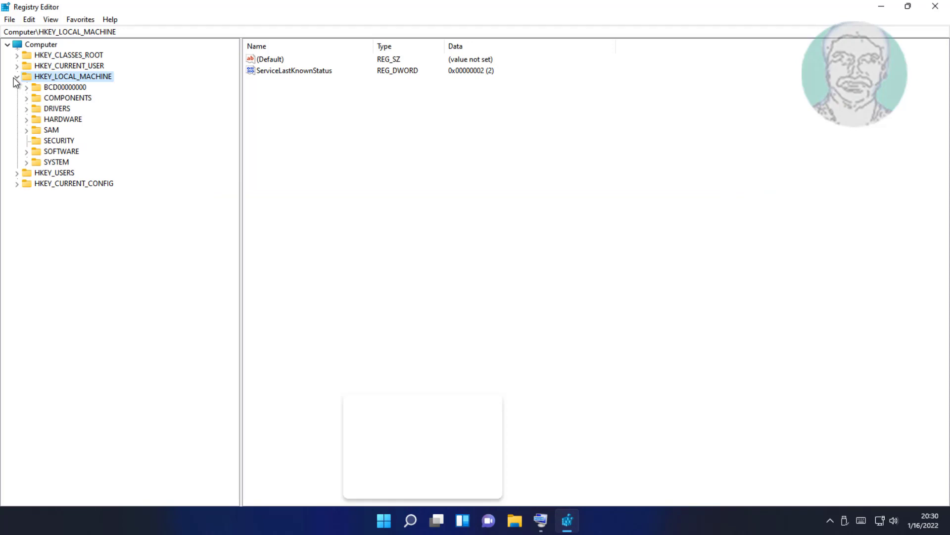
click(67, 164)
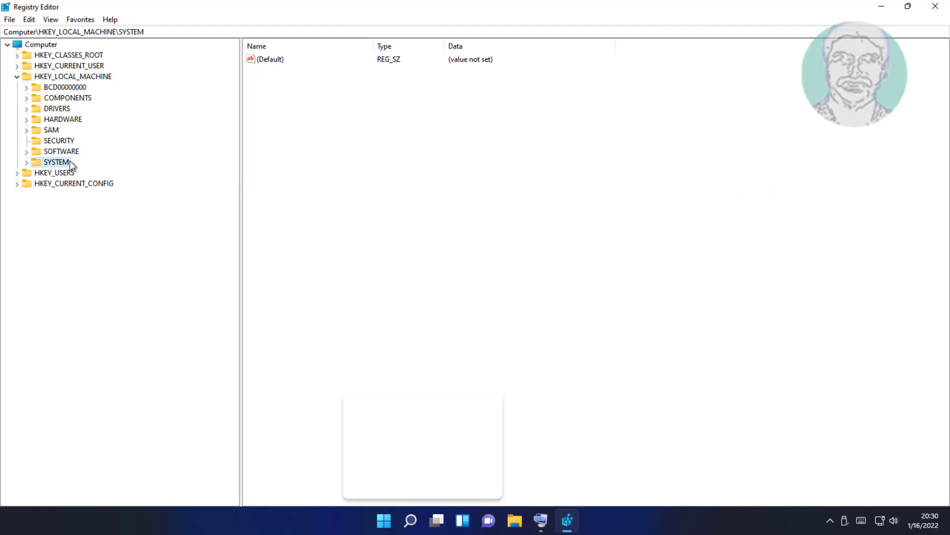
click(26, 162)
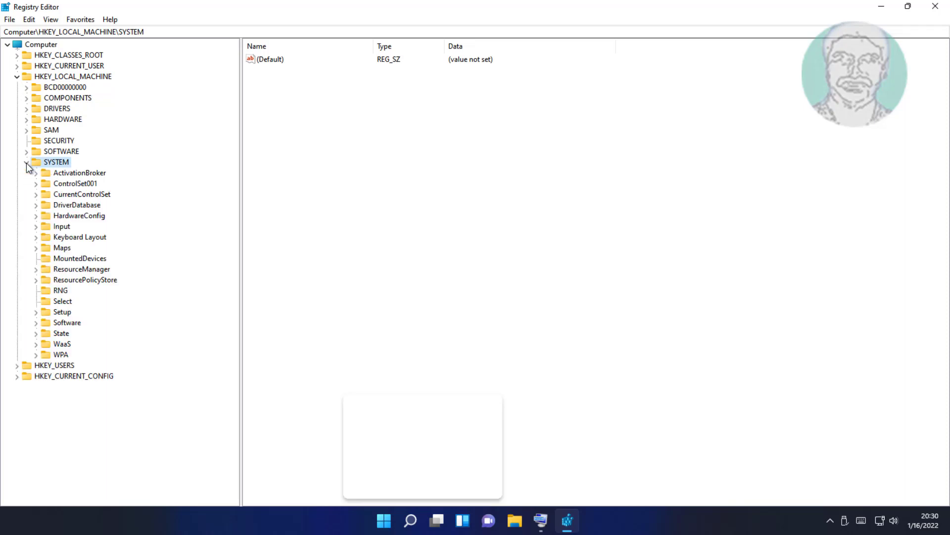
click(86, 195)
click(37, 195)
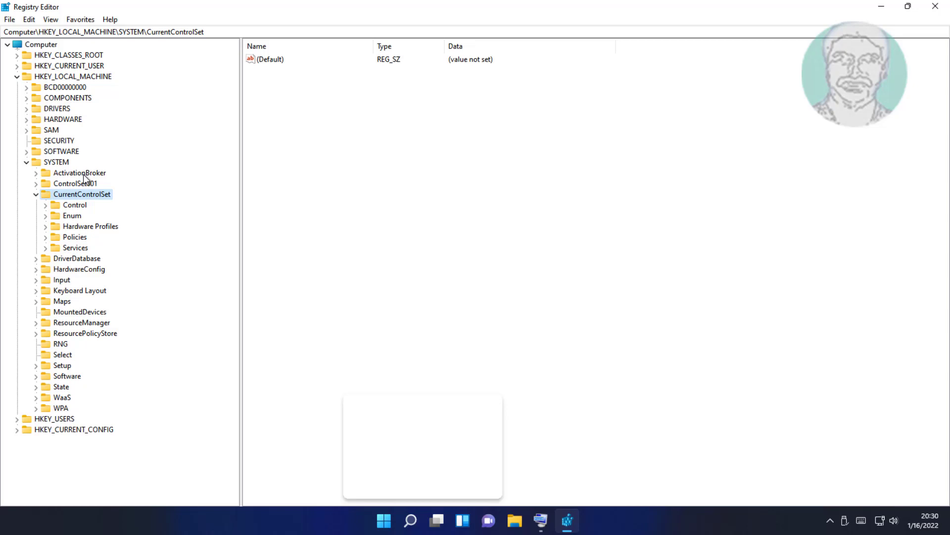
Step: Expand the Services key and scroll down its list toward i8042prt
click(76, 248)
click(46, 248)
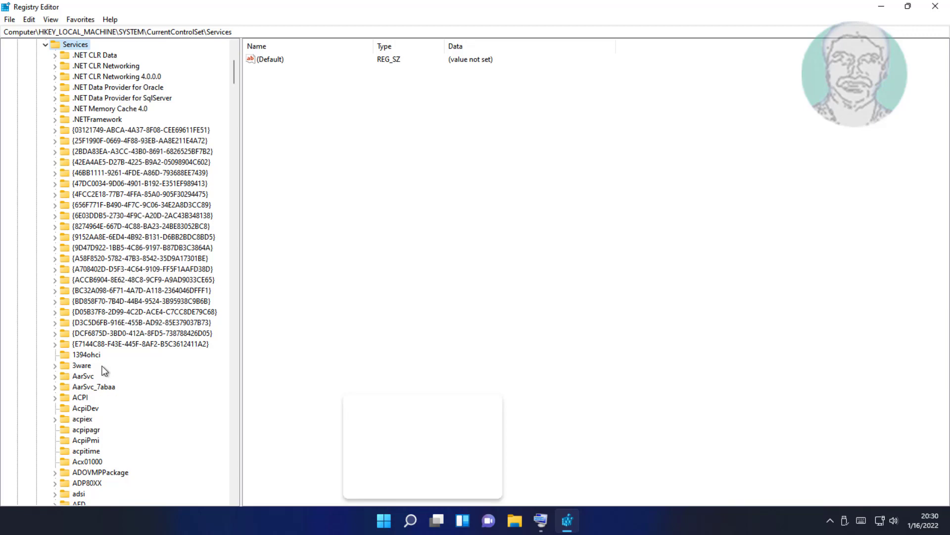
scroll(104, 371, down, 6)
scroll(105, 372, down, 20)
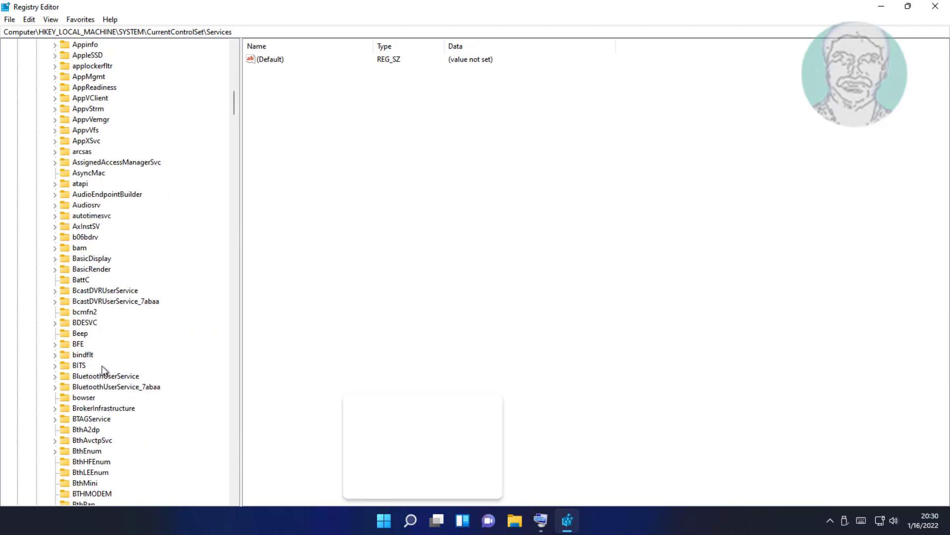
scroll(105, 372, down, 20)
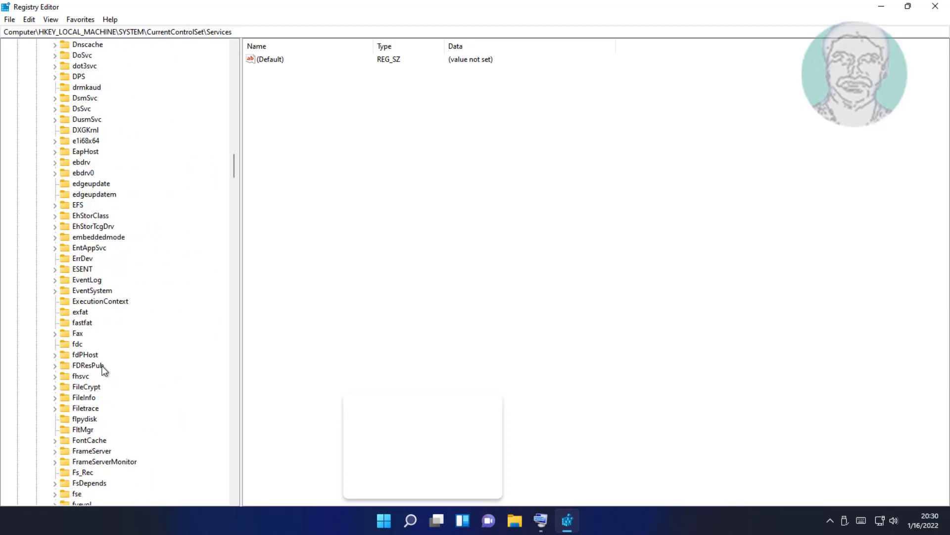
scroll(103, 371, down, 4)
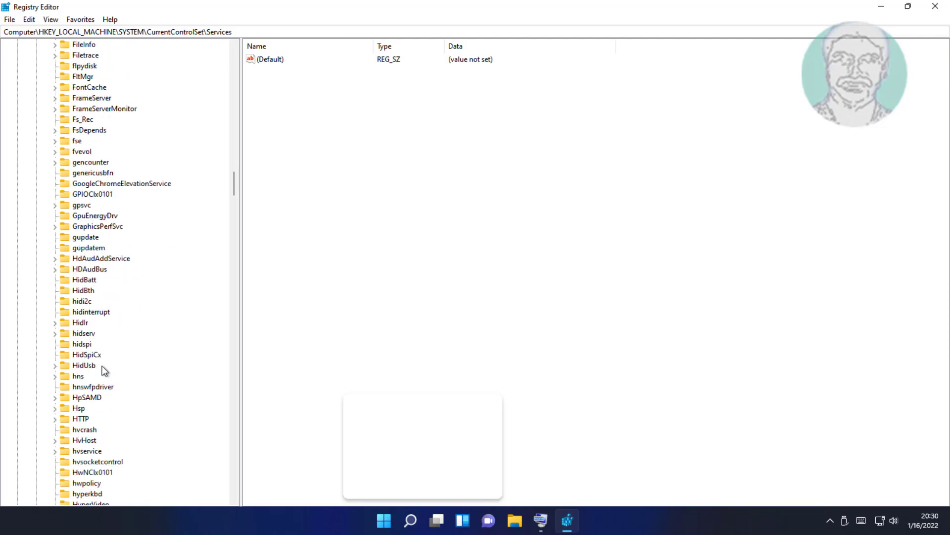
scroll(104, 371, down, 9)
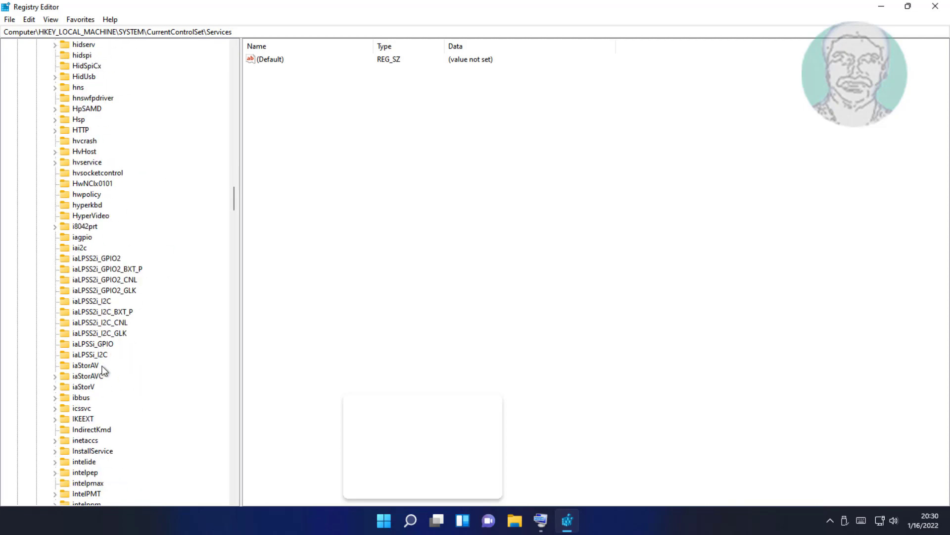
Step: Edit the Start value under the i8042prt key, replacing 3 with 1 and saving
click(85, 227)
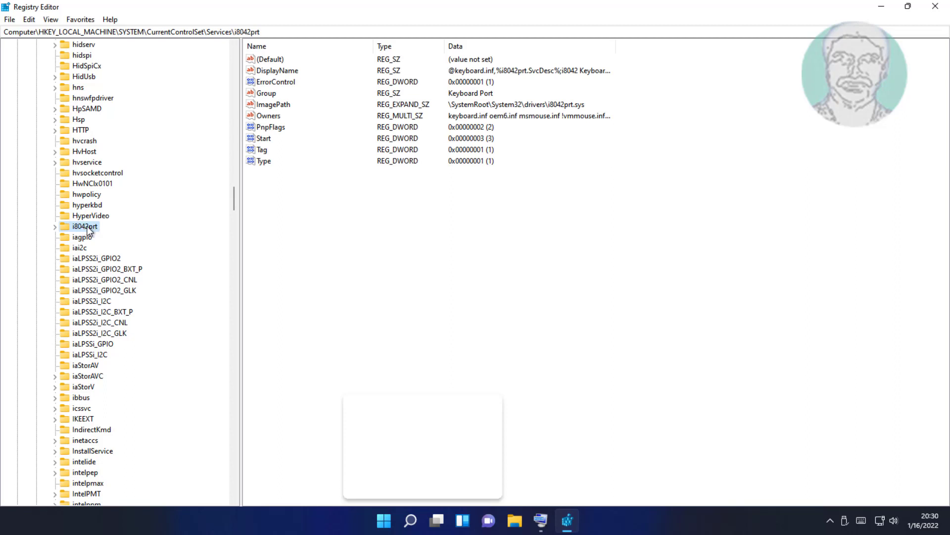
click(267, 140)
double_click(262, 139)
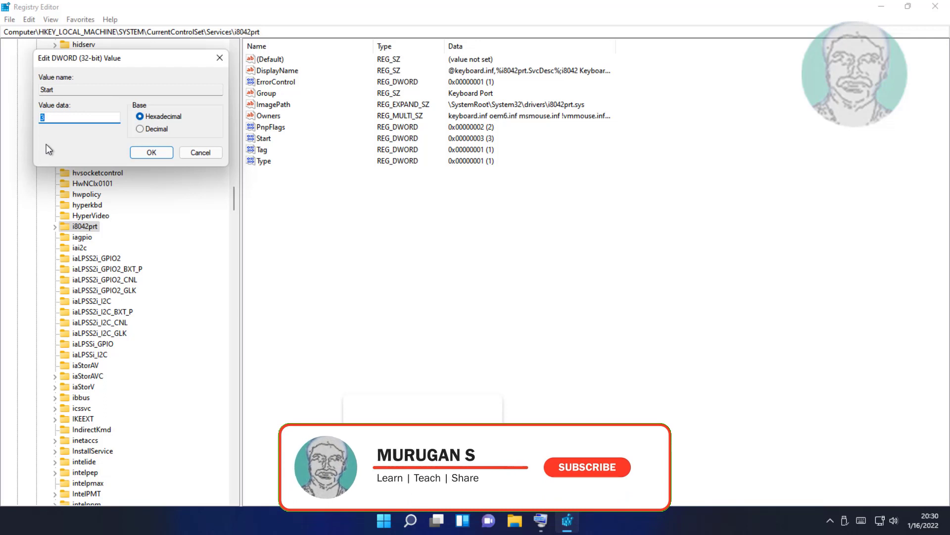
key(BackSpace)
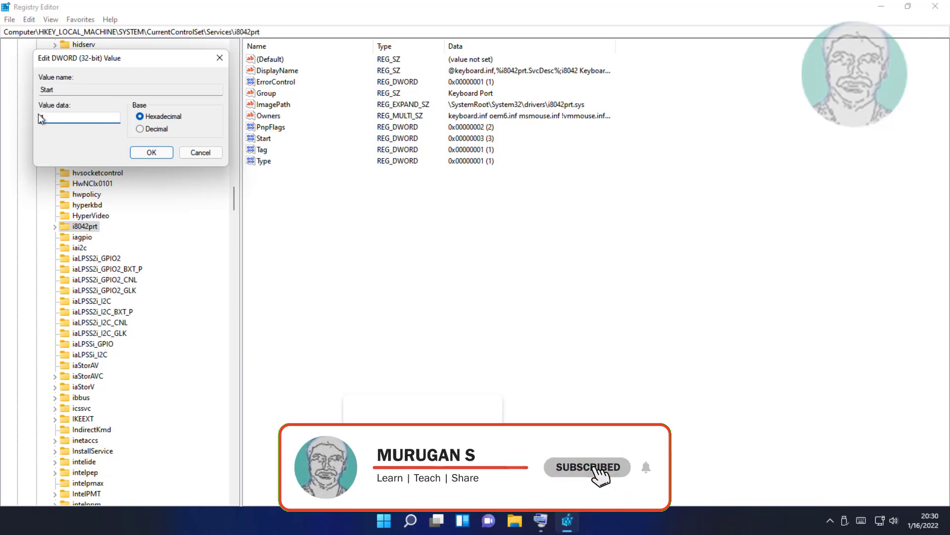
click(152, 152)
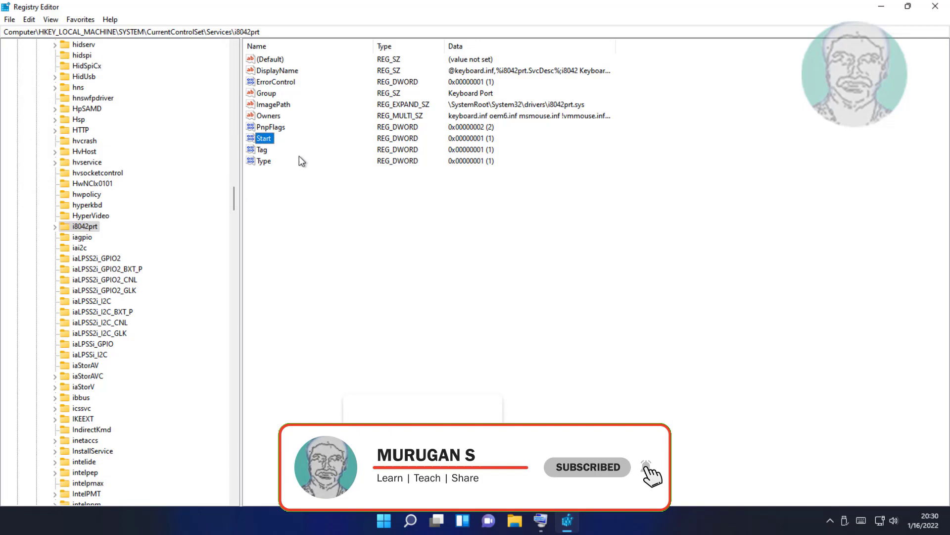
Step: Collapse Services, CurrentControlSet, SYSTEM and HKEY_LOCAL_MACHINE, then close Registry Editor
drag(234, 203, 228, 65)
click(44, 247)
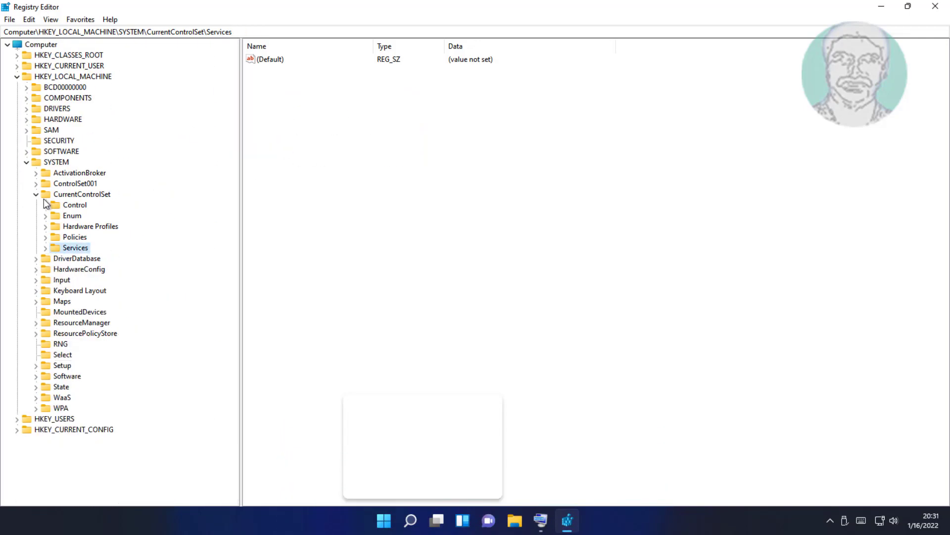
click(35, 195)
click(26, 162)
click(17, 77)
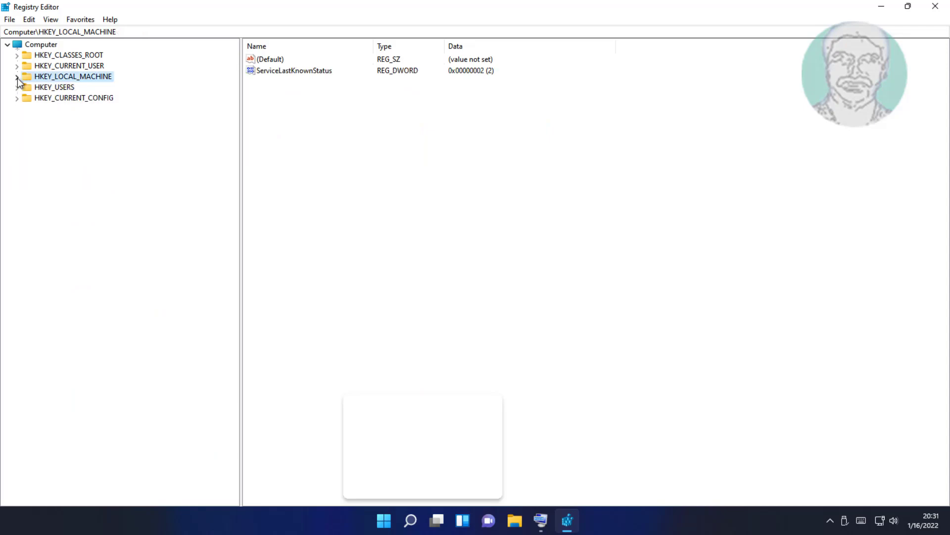
click(945, 11)
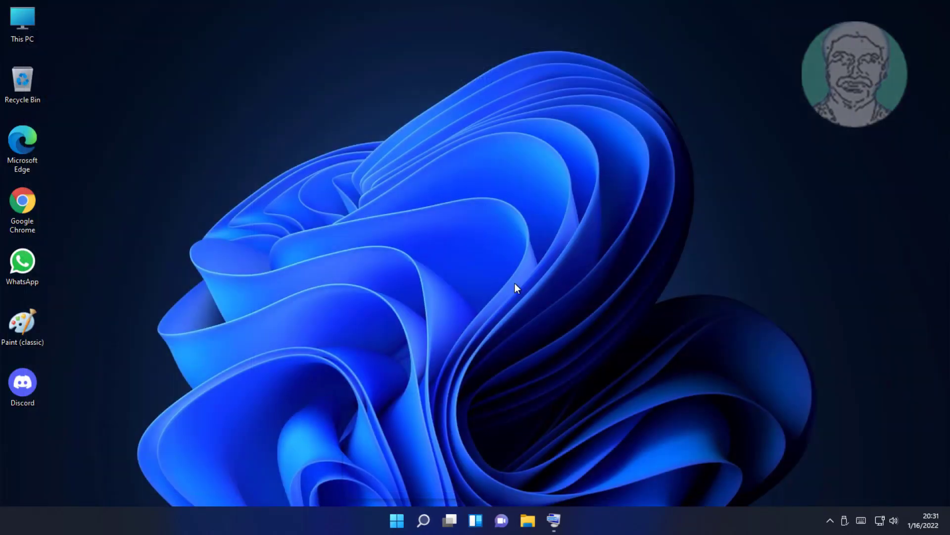
Step: Restart the PC from the power options in the Start menu
click(398, 521)
click(624, 481)
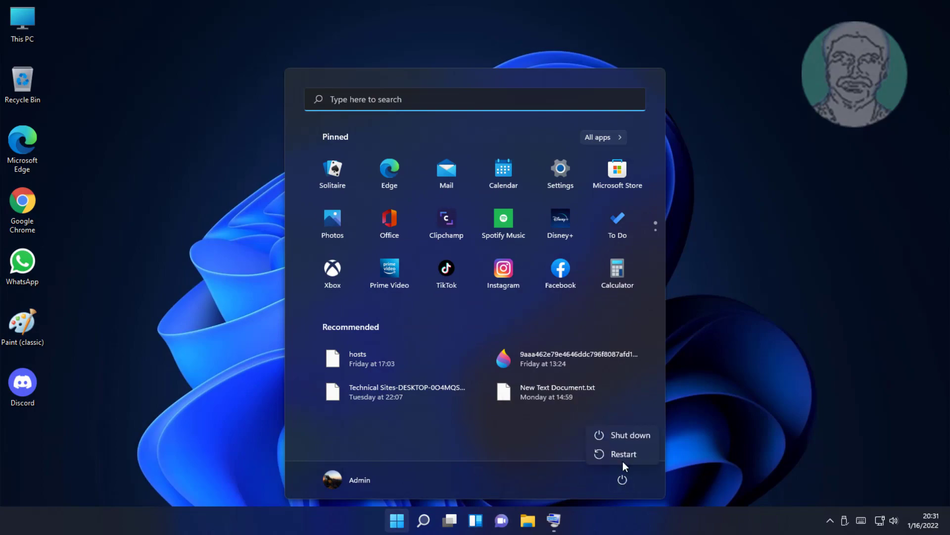